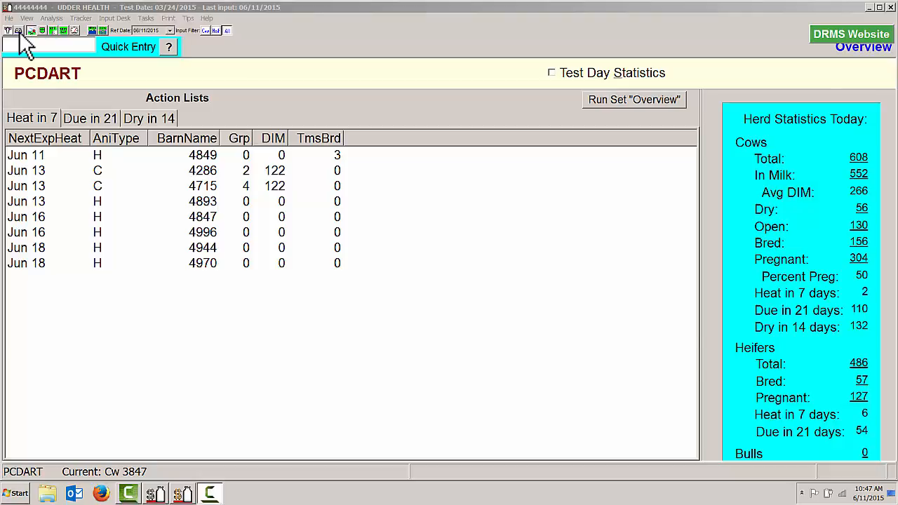
Start a calving entry for cow 3847 from the individual animal procedures
left_click(19, 31)
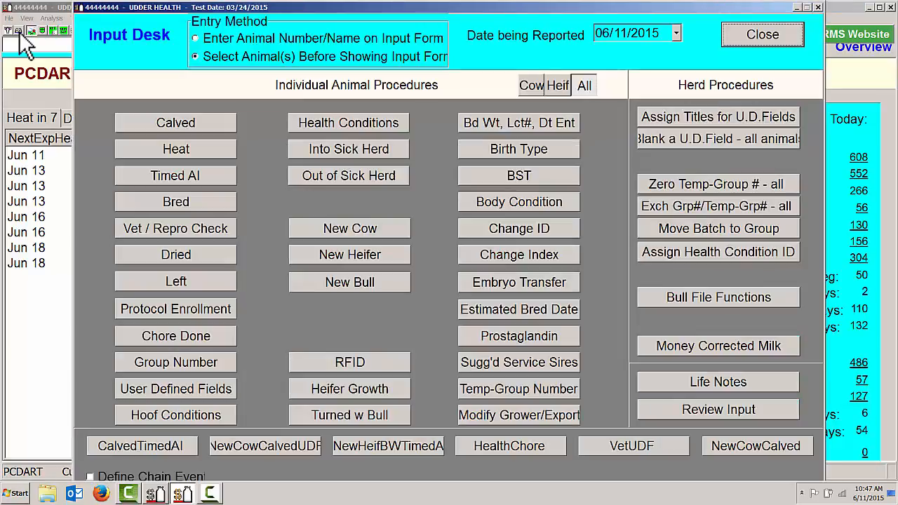
left_click(165, 125)
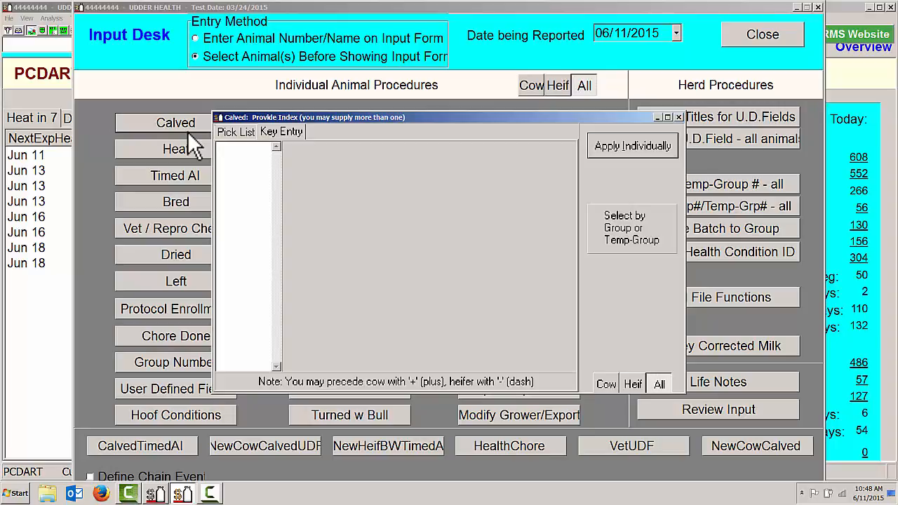
type("3847")
key("Return")
left_click(642, 146)
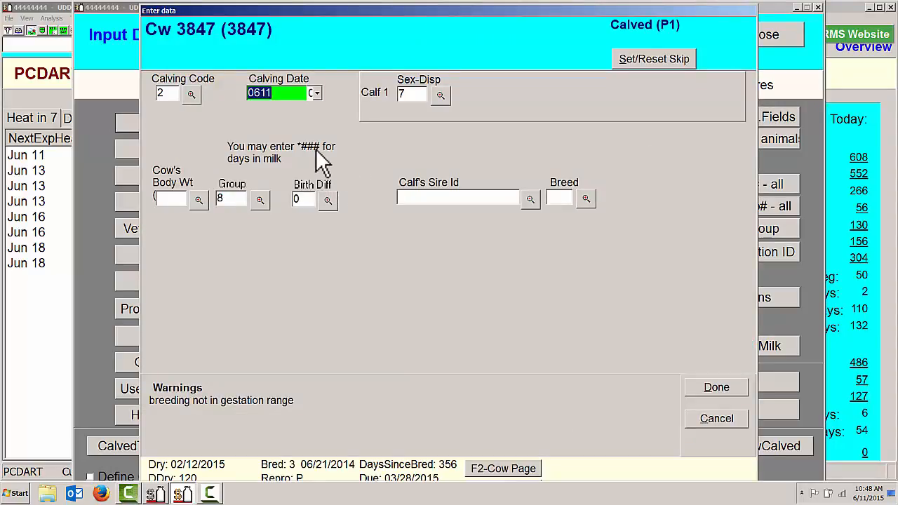
Record birth difficulty 1 (No difficulty) and calf 1 sex-disposal M7 (Sold Other), save the calving and leave data entry
left_click(328, 200)
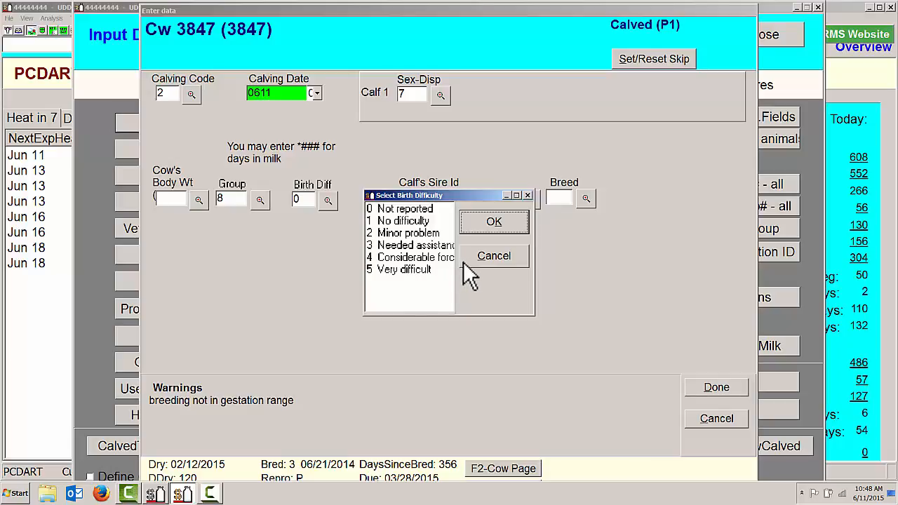
left_click(390, 222)
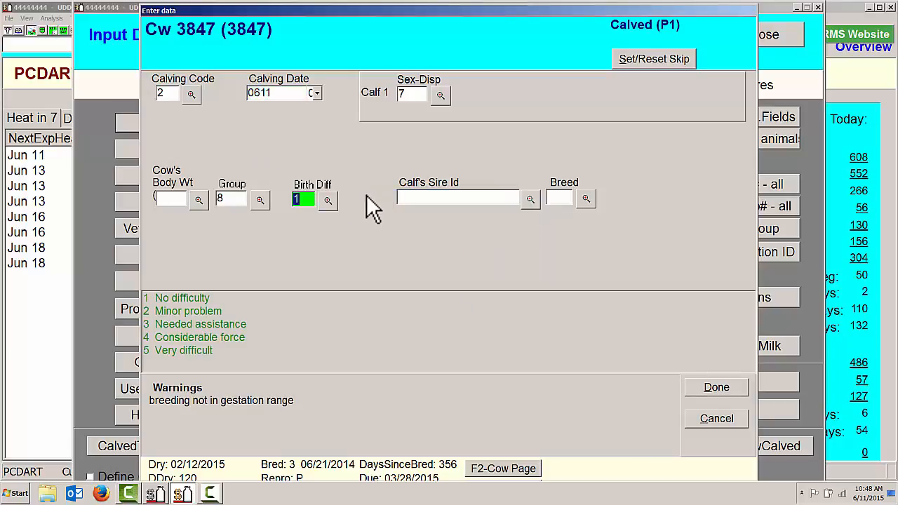
left_click(445, 98)
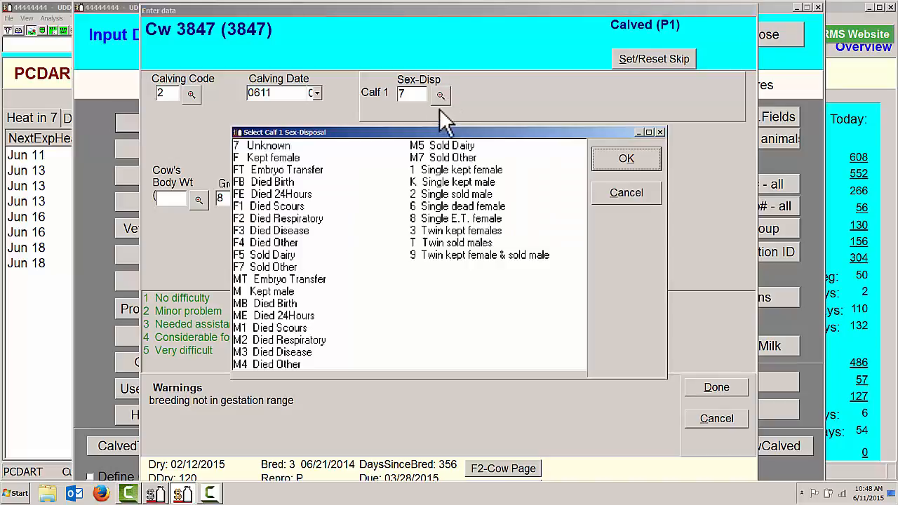
double_click(435, 157)
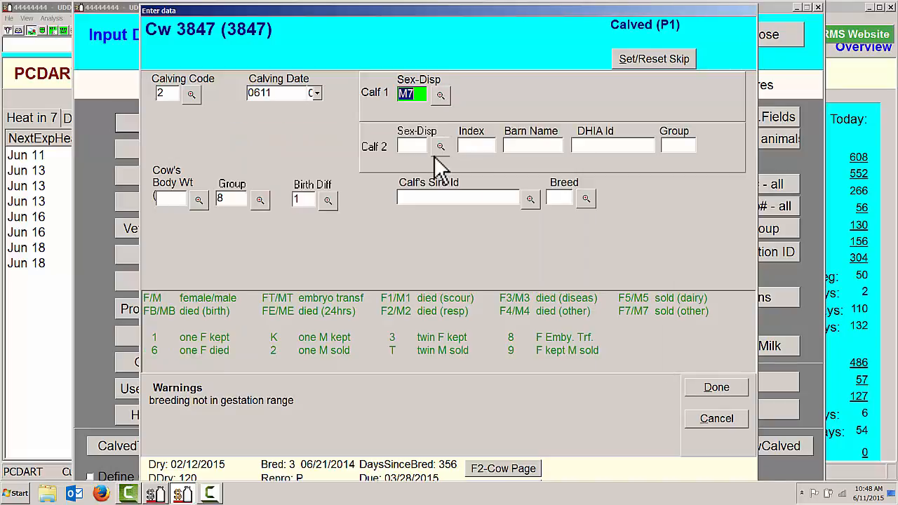
left_click(700, 388)
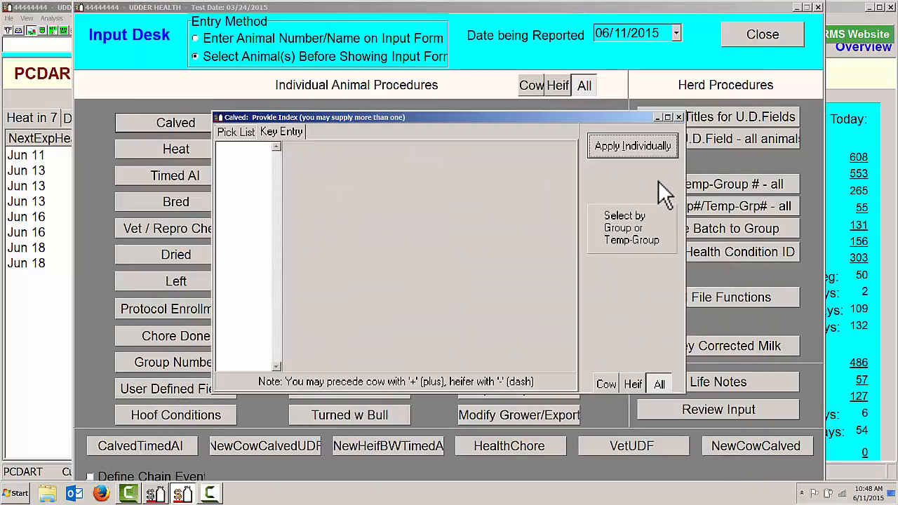
left_click(679, 116)
left_click(745, 52)
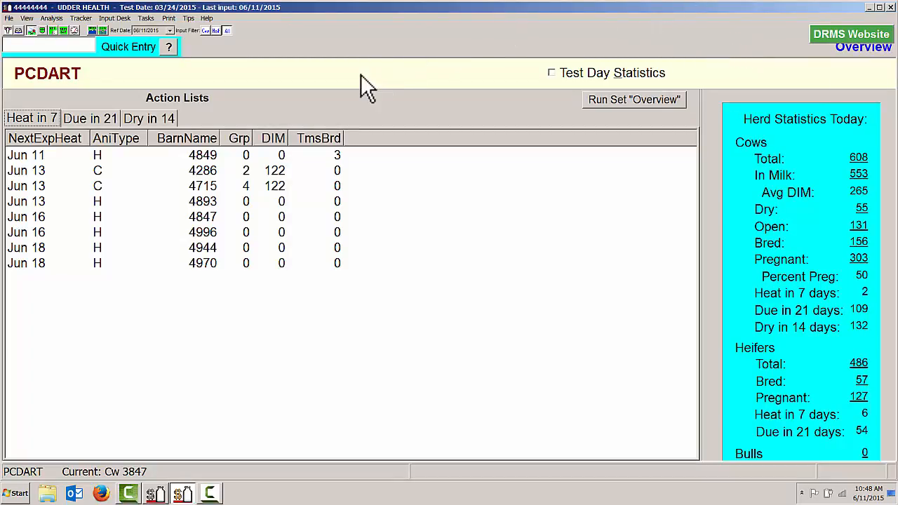
Preview the Maternity Tracker report by month for all calvings from 6/12/14 to 6/11/15
left_click(81, 18)
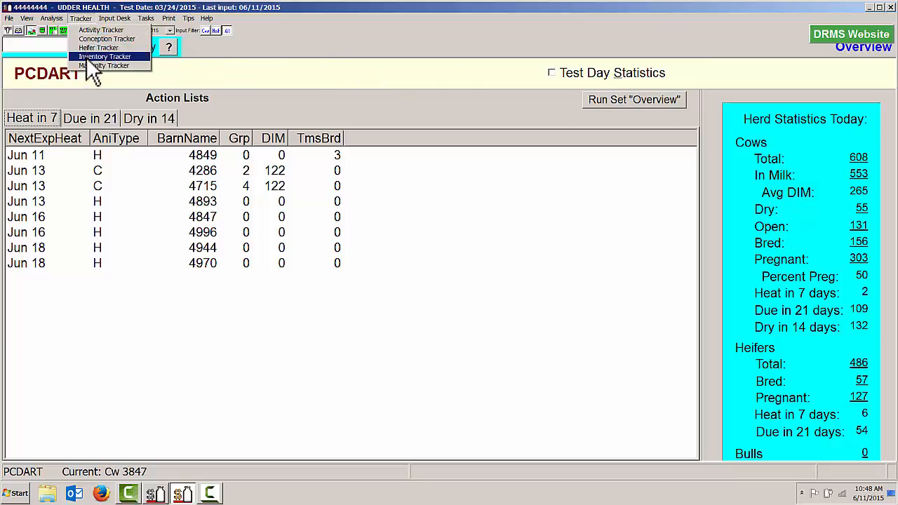
left_click(98, 65)
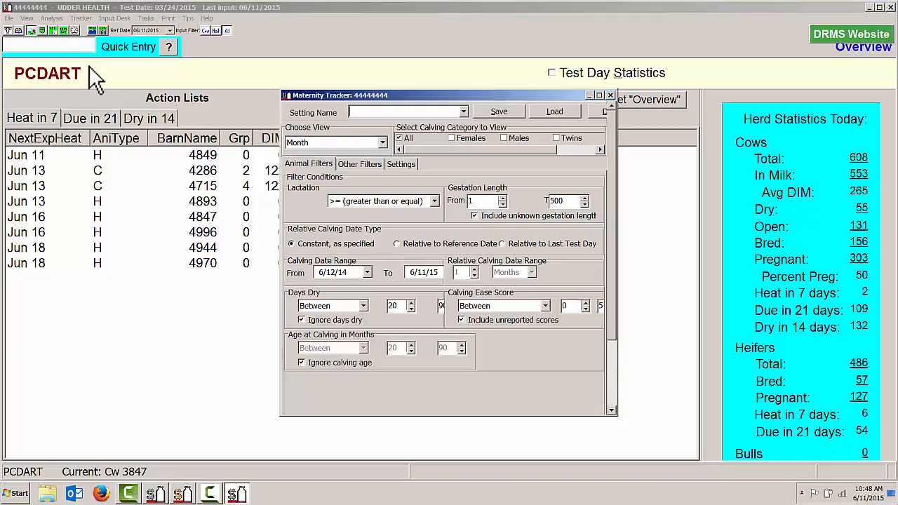
left_click_drag(607, 302, 608, 375)
left_click(444, 372)
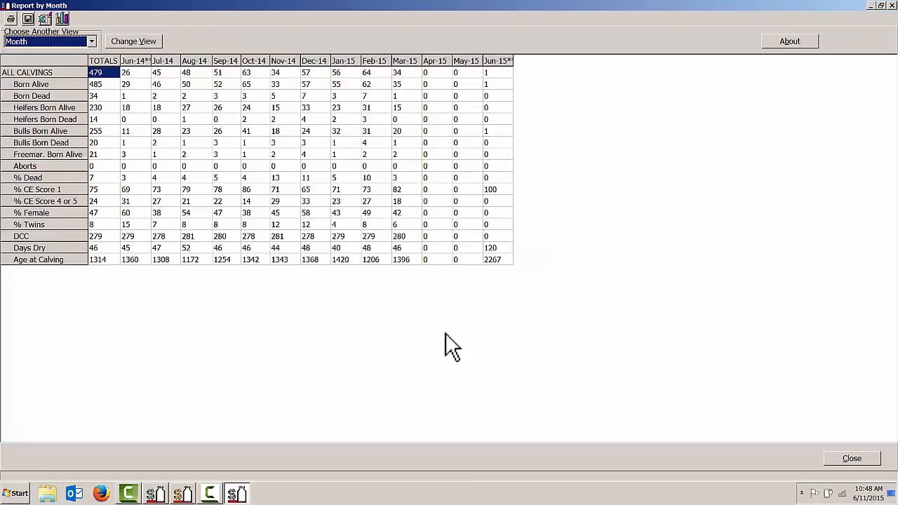
Assign all cows in the total of % CE Score 4 or 5 to temp group 66, and close the tracker
double_click(107, 201)
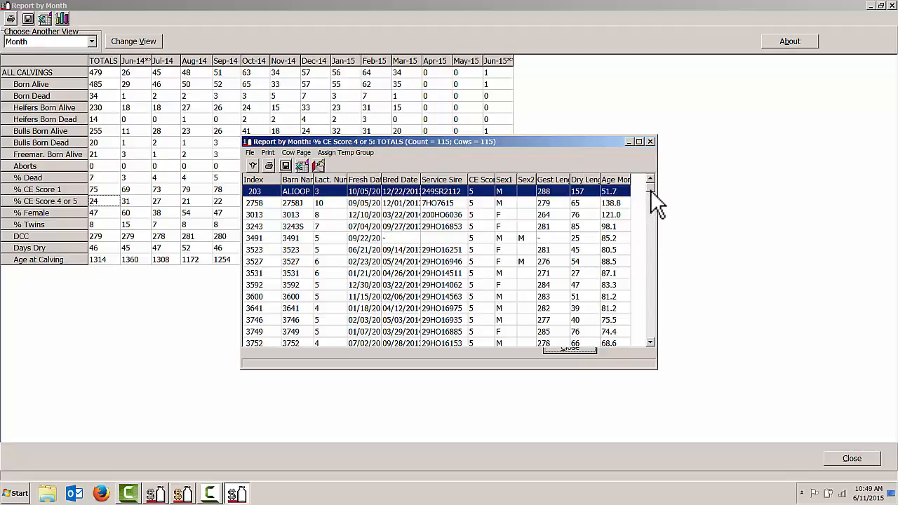
left_click_drag(651, 189, 648, 355)
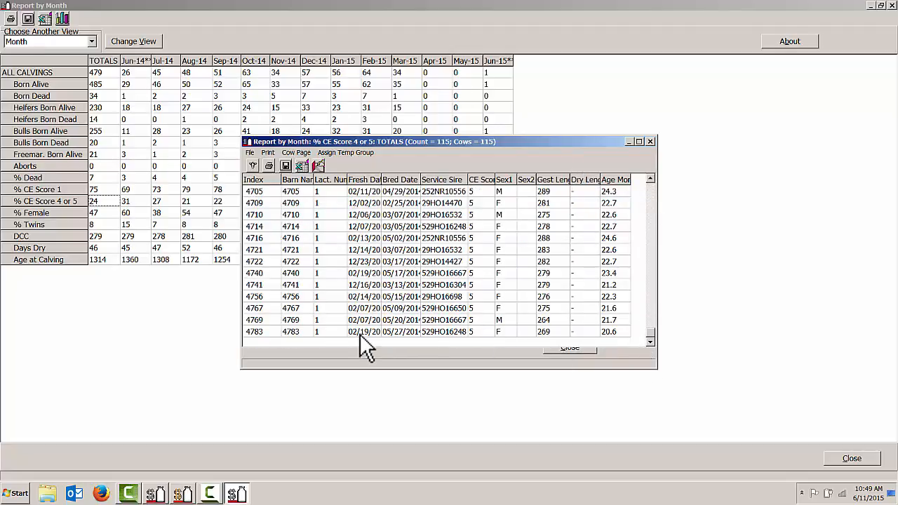
key("ctrl+a")
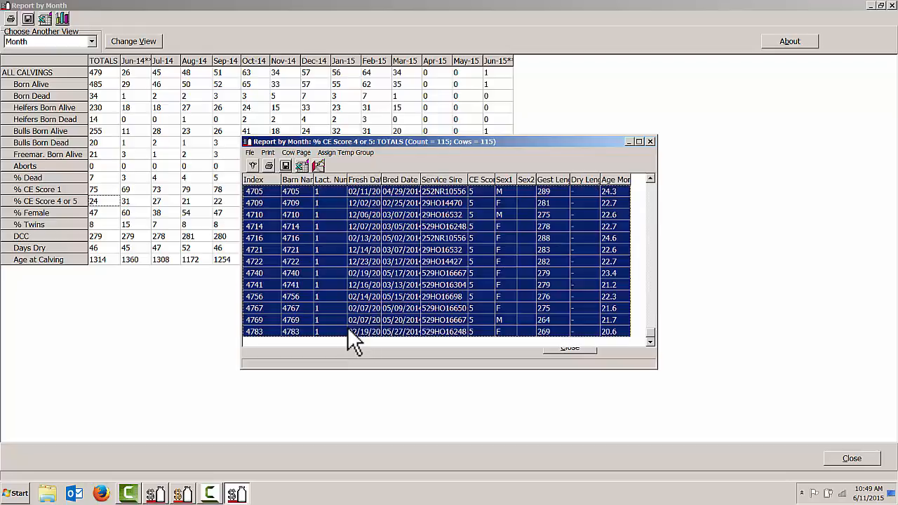
left_click(355, 154)
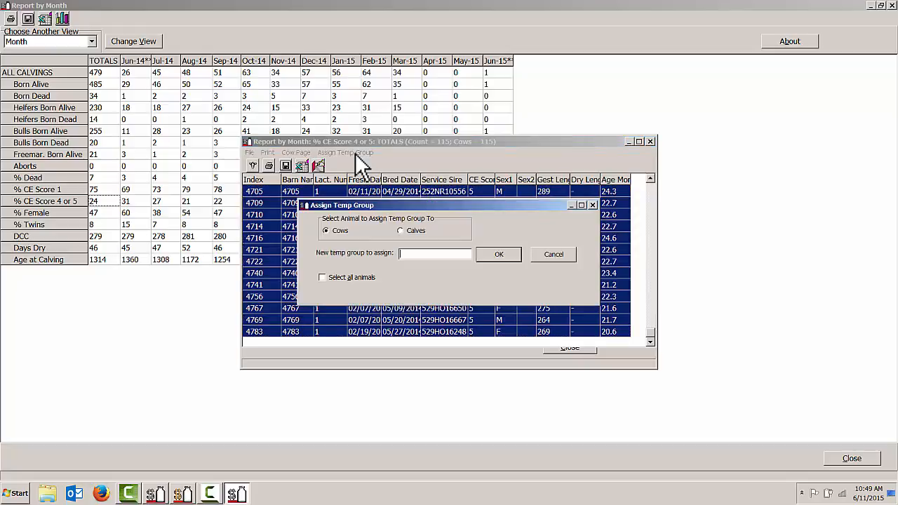
type("66")
left_click(500, 255)
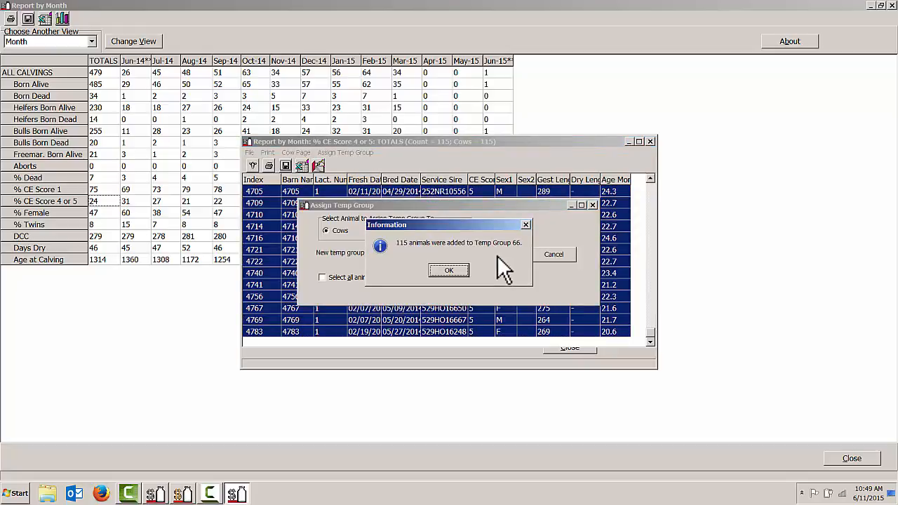
left_click(448, 271)
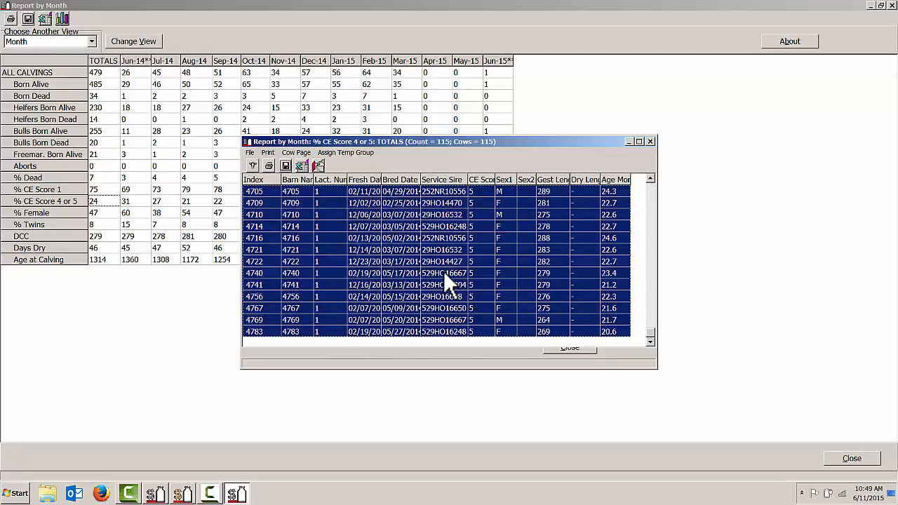
left_click(651, 141)
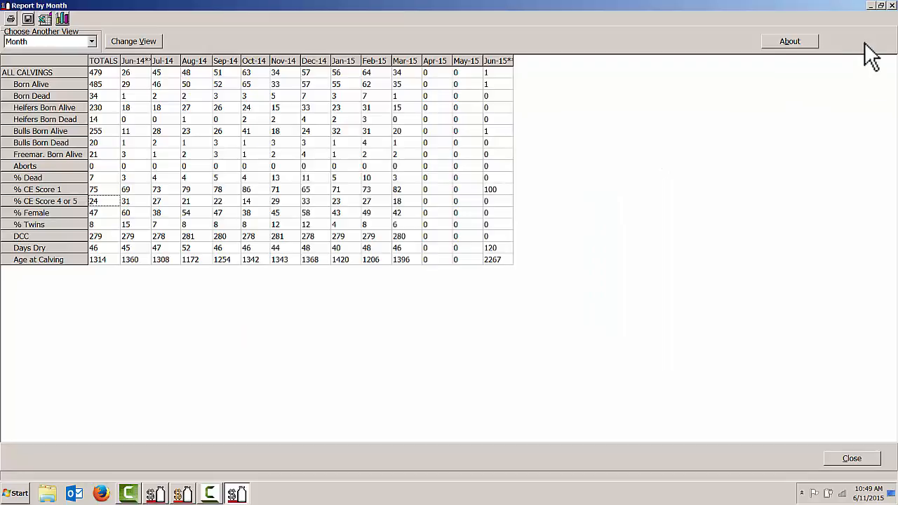
left_click(891, 5)
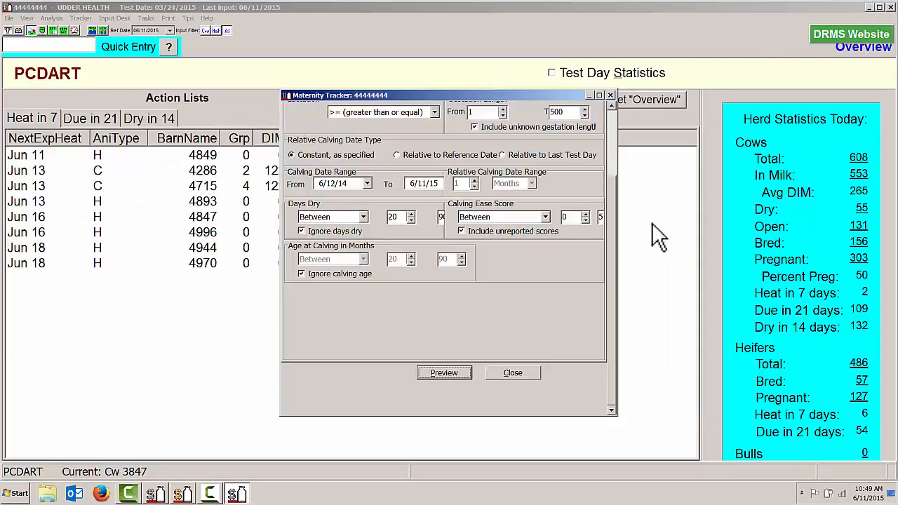
left_click(510, 373)
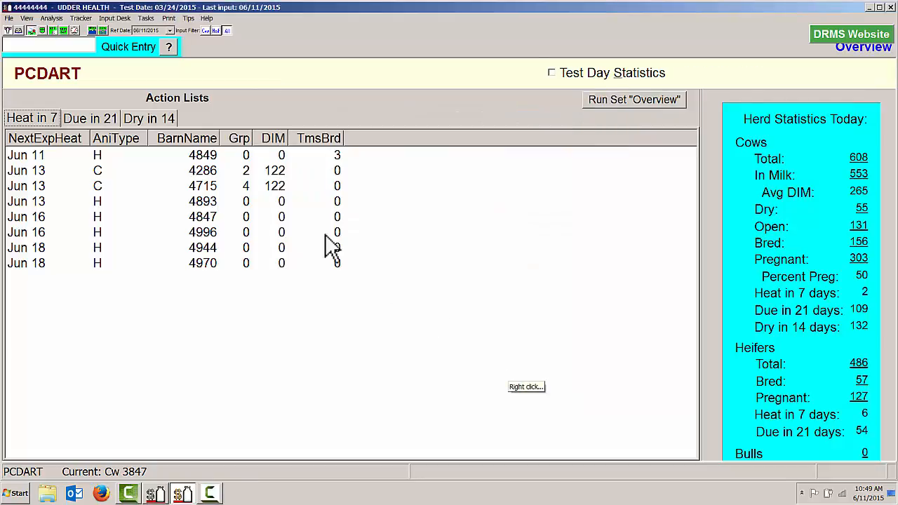
Create a new cow report titled "Calving Ease"
left_click(55, 32)
left_click(345, 72)
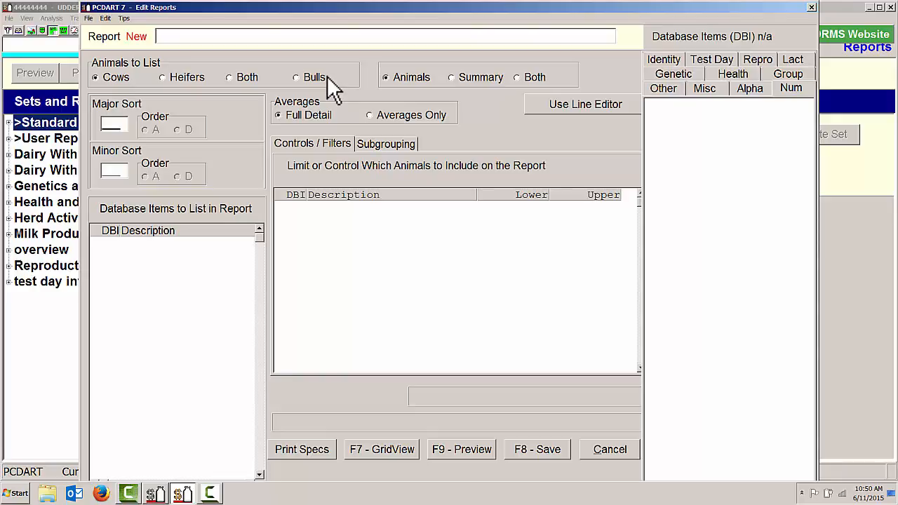
type("Calving Ease")
List database items 050 Index, 074 Last calving date, 273 Calf sex and disposition and 188 Dystocia in the report
left_click(113, 246)
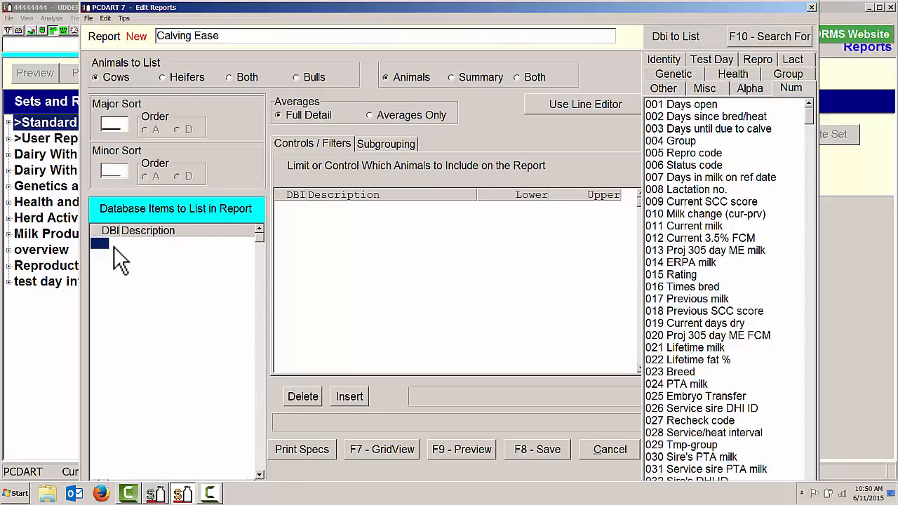
type("50")
key("Return")
type("74")
key("Return")
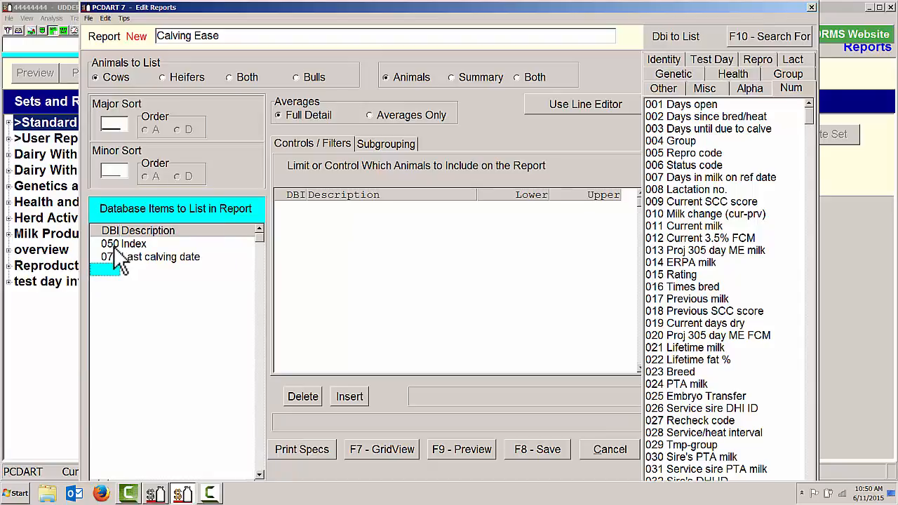
type("273")
key("Return")
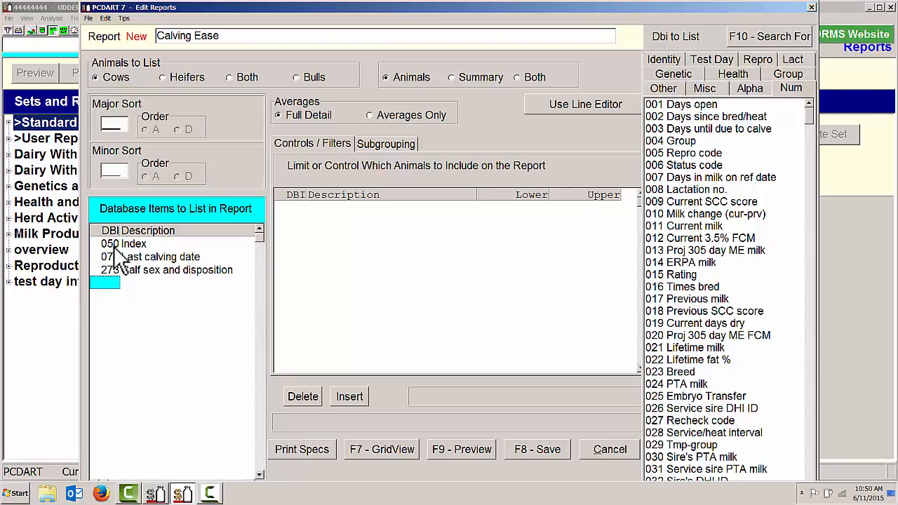
type("188")
key("Return")
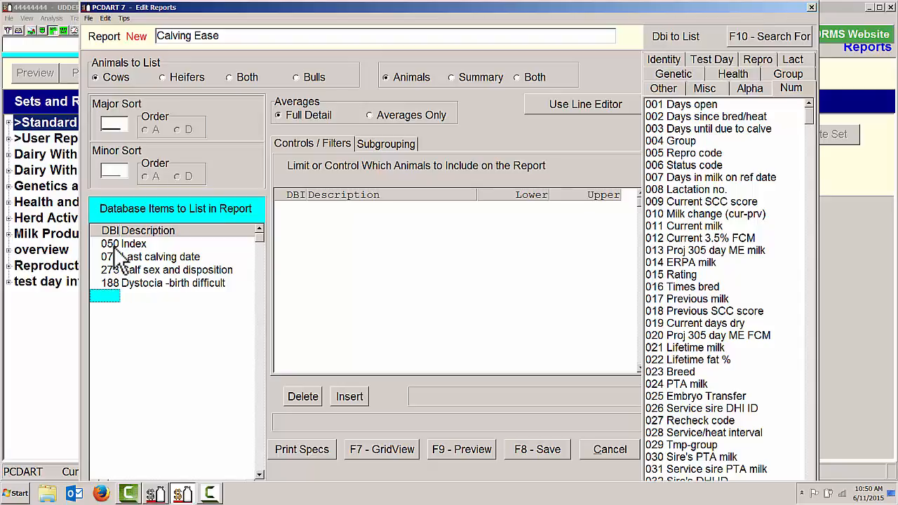
Add database items 220 Calf Identity, 223 Calf Index Number, 224 Calf2 Index Num (twins) and 008 Lactation no. to the report
type("220")
key("Return")
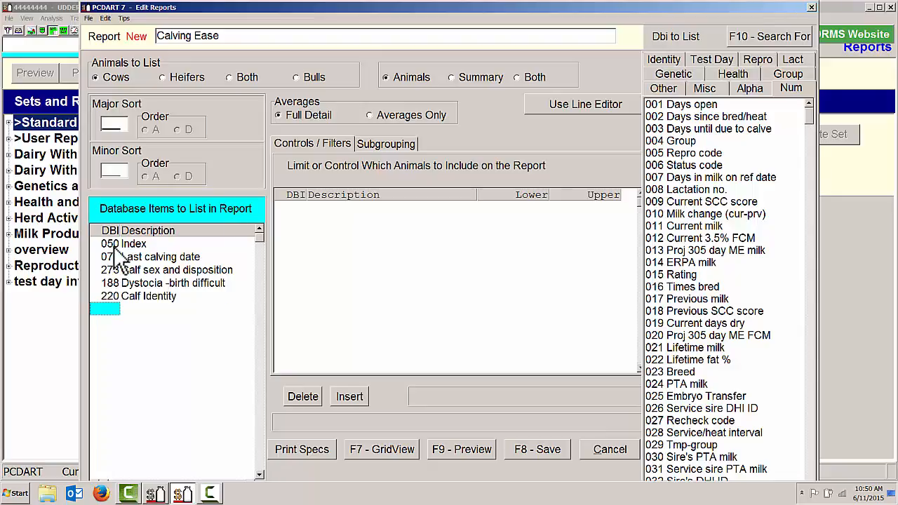
type("223")
key("Return")
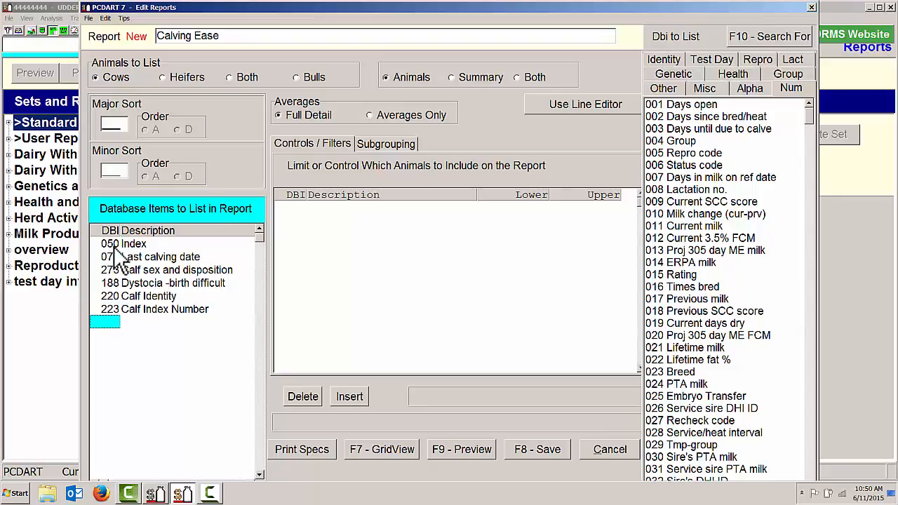
type("224")
key("Return")
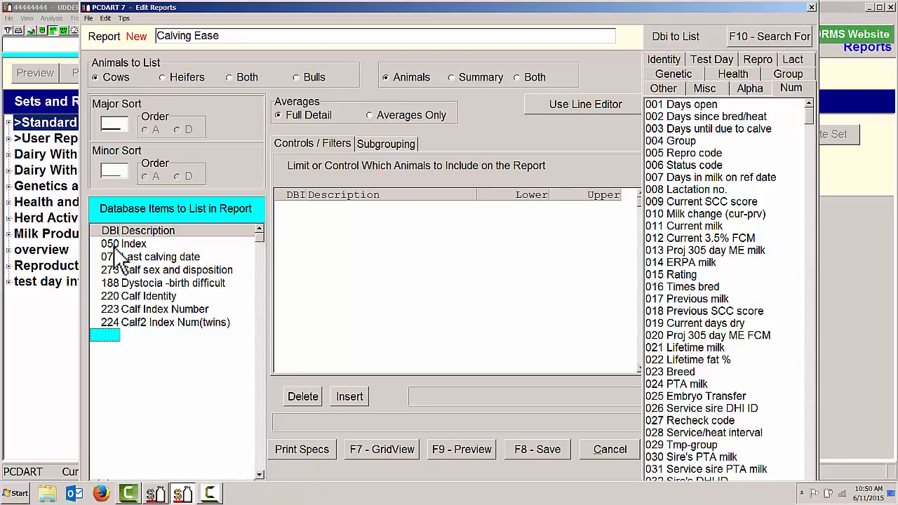
type("8")
key("Return")
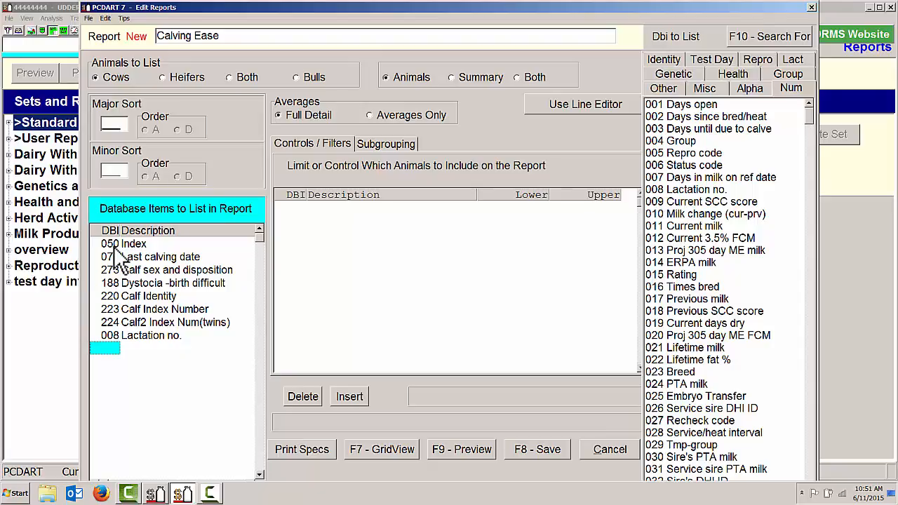
Add database item 133 AllReprEvCur to the report with one event per line, health remarks shown and health controls only
type("133")
key("Return")
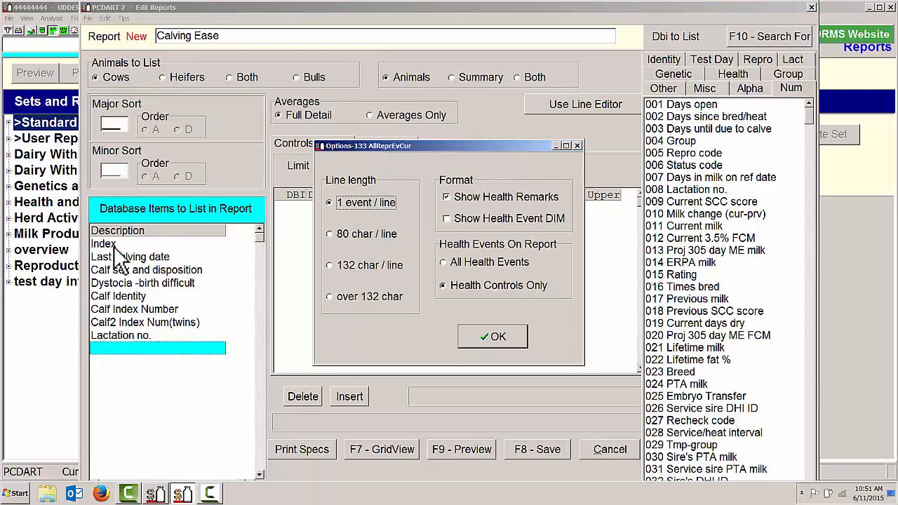
left_click(490, 338)
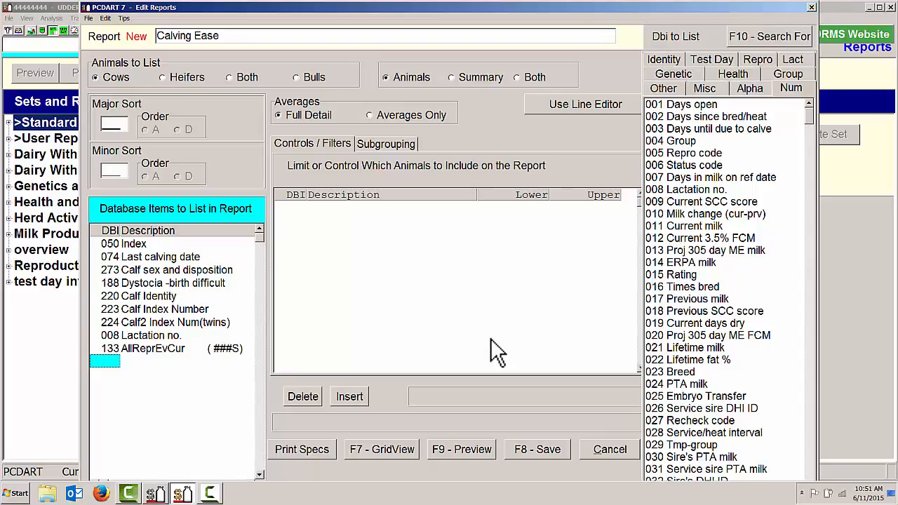
Limit the report to animals with database item 188 Dystocia from a lower value of 4 to an upper value of 5
left_click(299, 209)
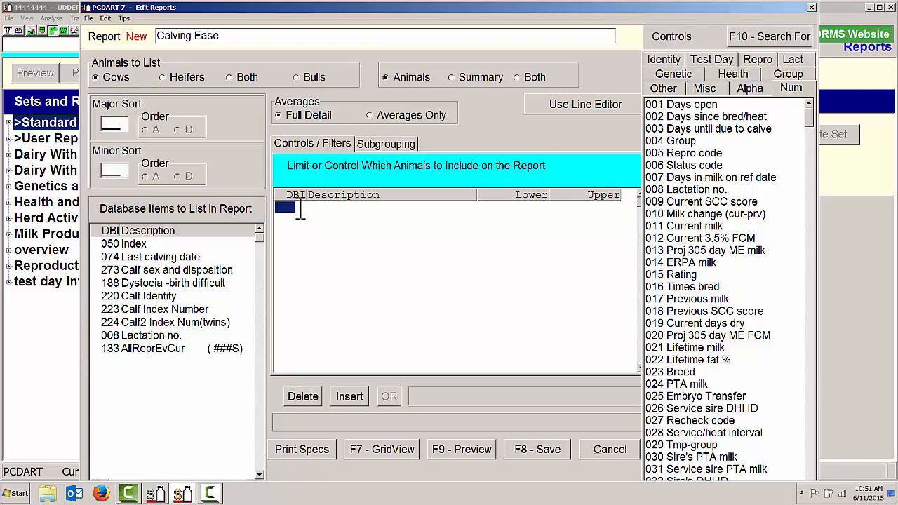
type("188")
key("Return")
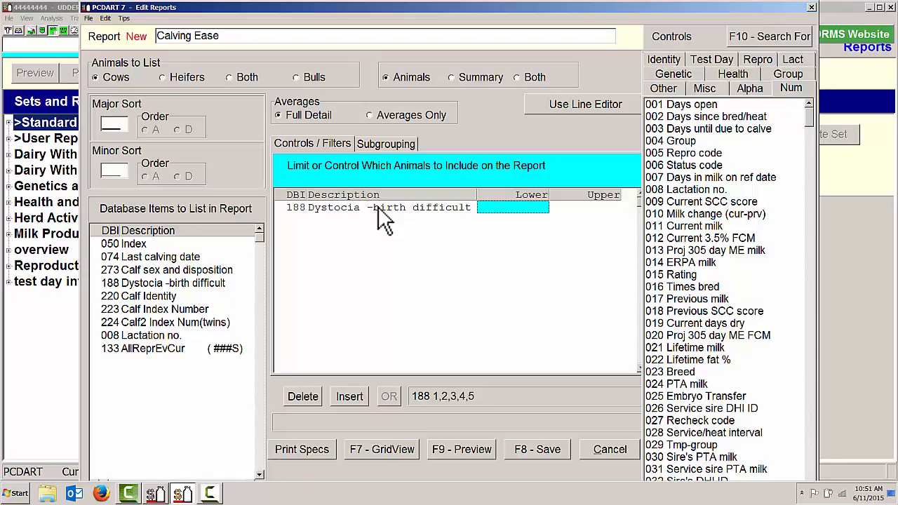
type("4")
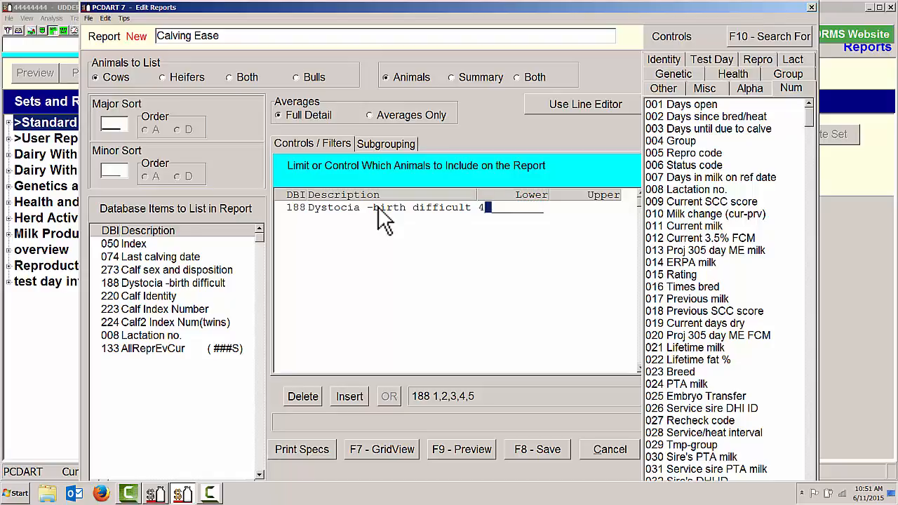
key("Tab")
type("5")
key("Tab")
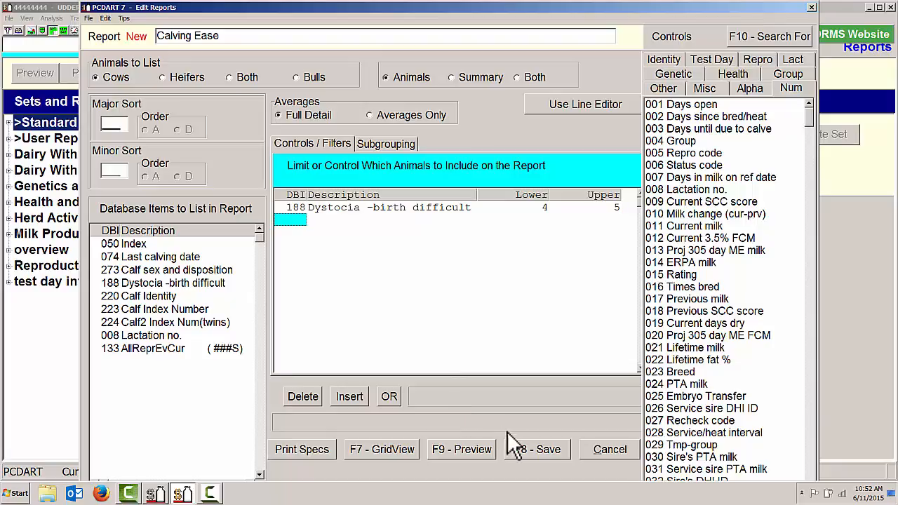
Save the Calving Ease report as report number 75 in the User Reports set
left_click(543, 453)
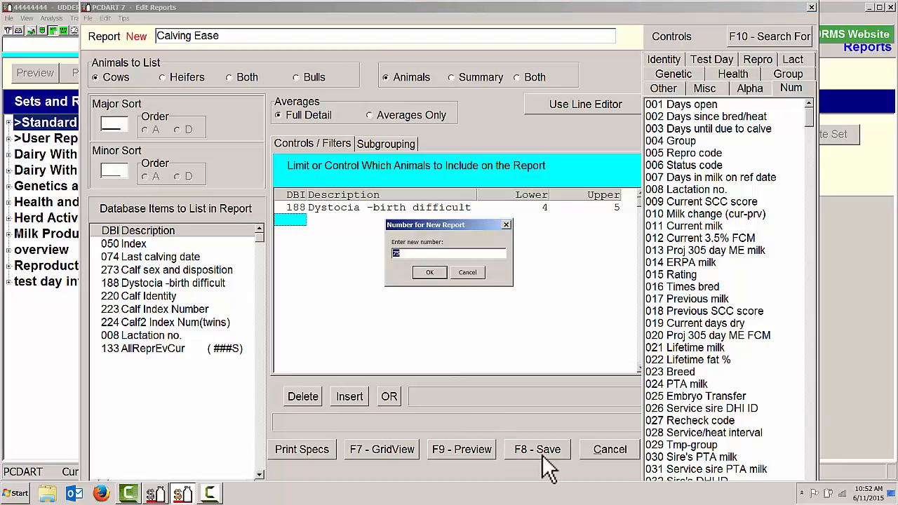
left_click(429, 272)
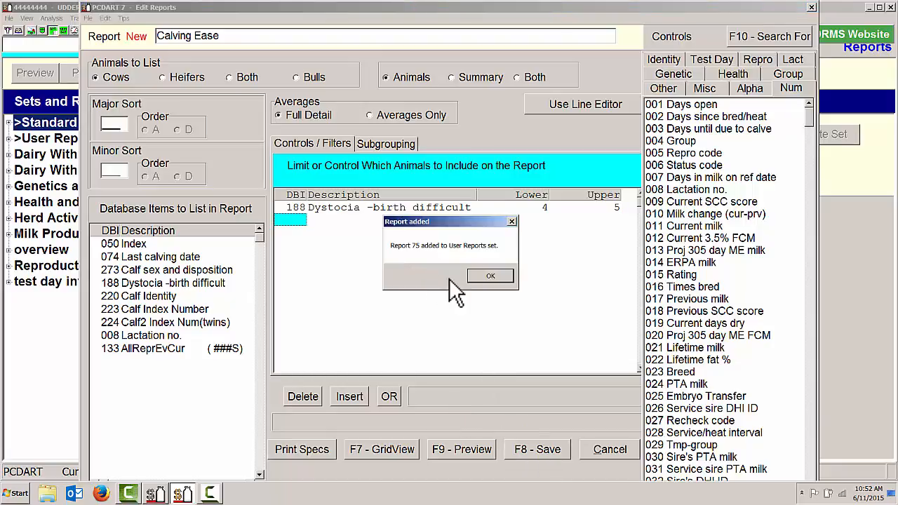
left_click(490, 276)
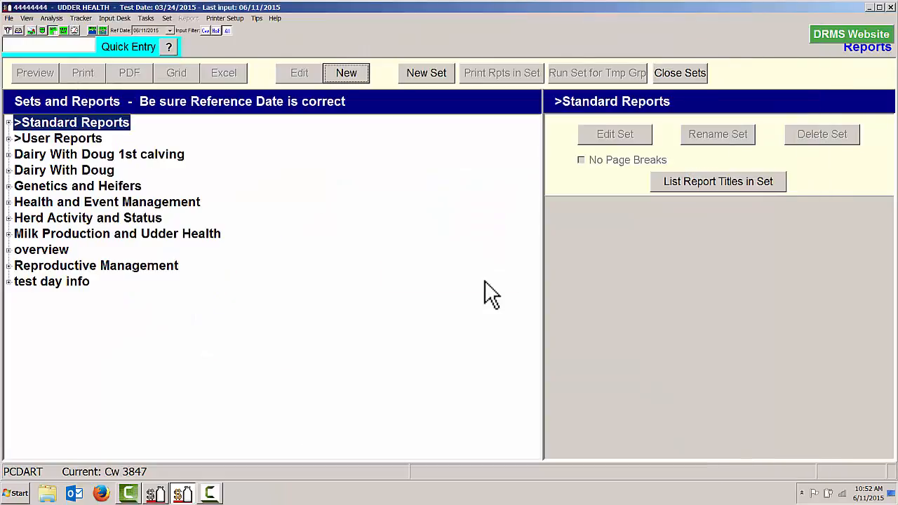
Preview user report 075 Calving Ease and review its animal listing through to the averages on the last page
left_click(9, 139)
scroll(40, 187, "down", 20)
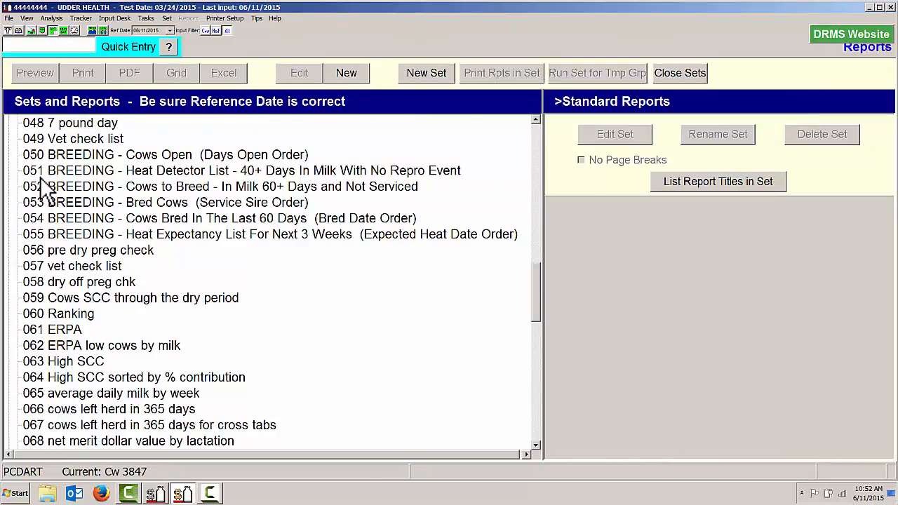
left_click(84, 345)
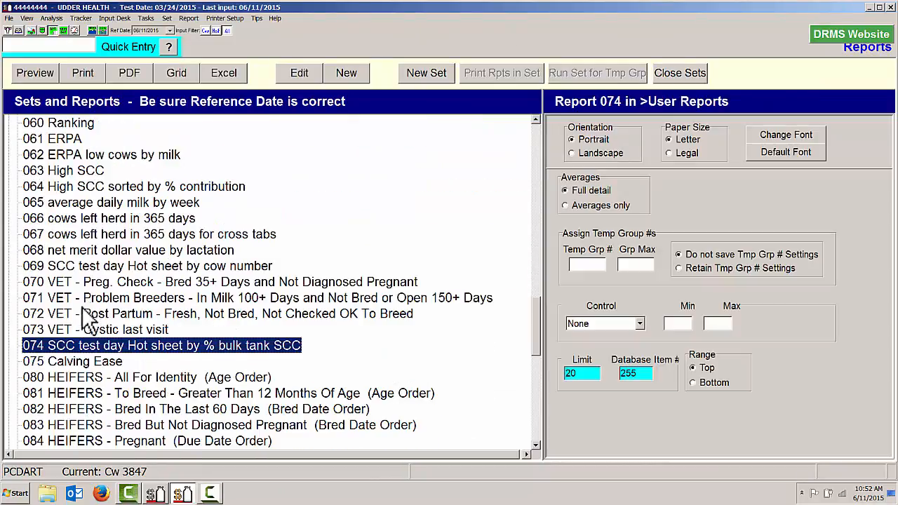
left_click(66, 361)
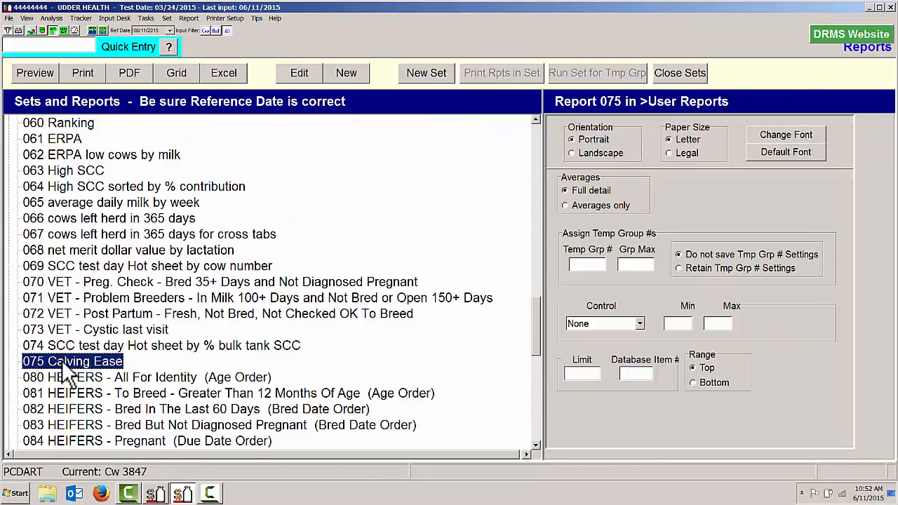
left_click(31, 73)
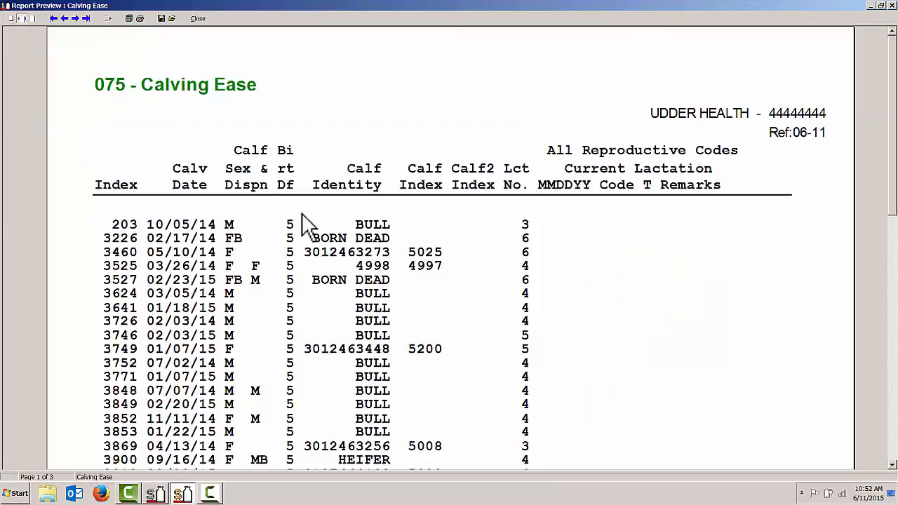
scroll(301, 231, "down", 9)
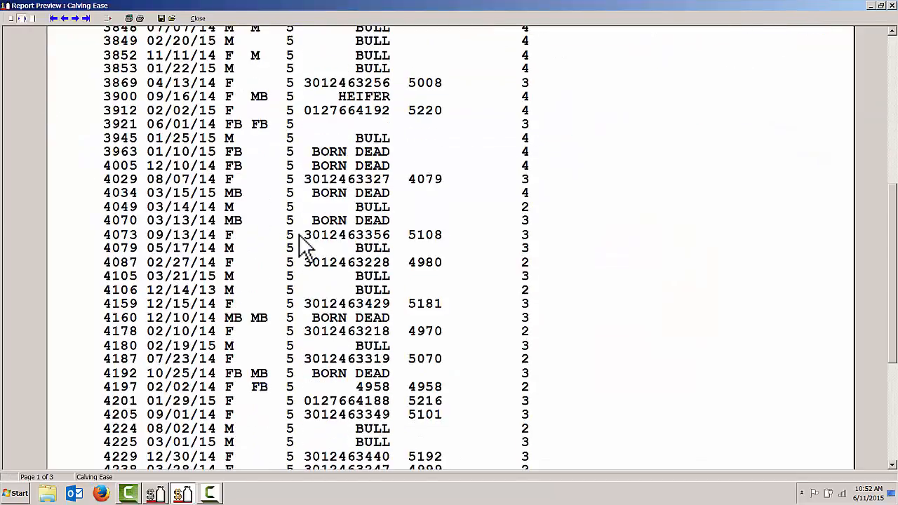
scroll(298, 234, "down", 6)
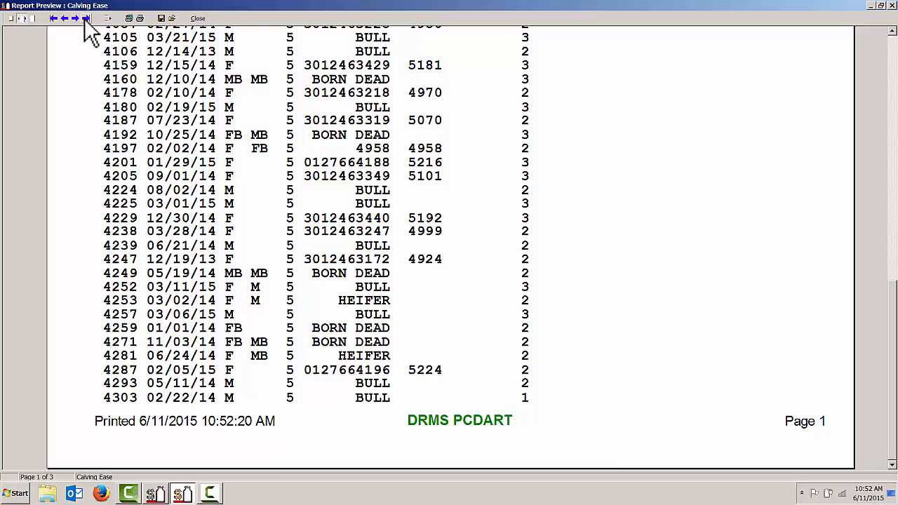
left_click(85, 18)
scroll(172, 196, "down", 7)
scroll(171, 196, "down", 4)
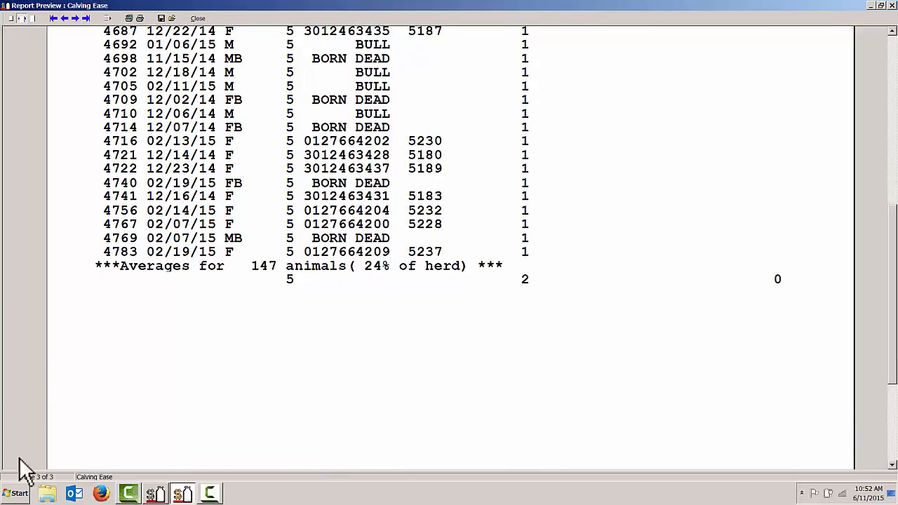
left_click(199, 19)
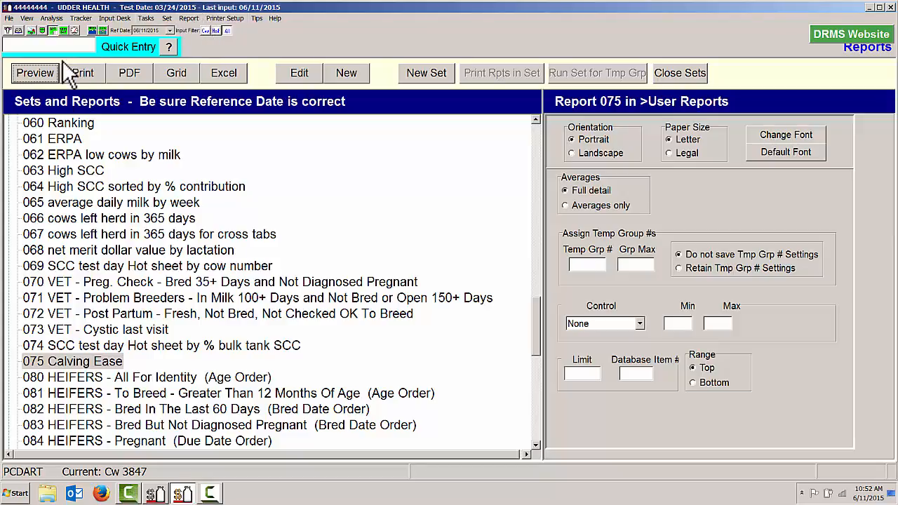
Preview standard report 804 Herd Summary - Identity and Genetics and examine the calving difficulty scores in its Birth Summary
left_click(667, 73)
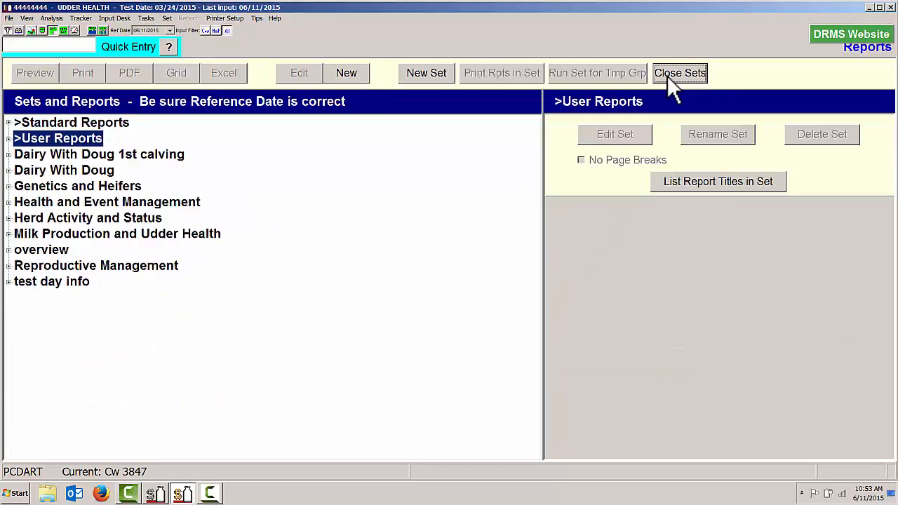
left_click(10, 122)
scroll(79, 175, "down", 13)
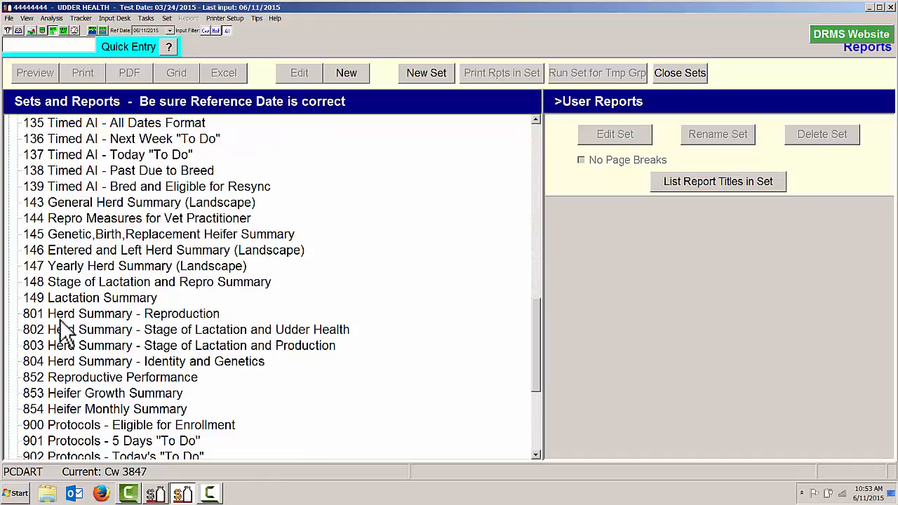
left_click(89, 367)
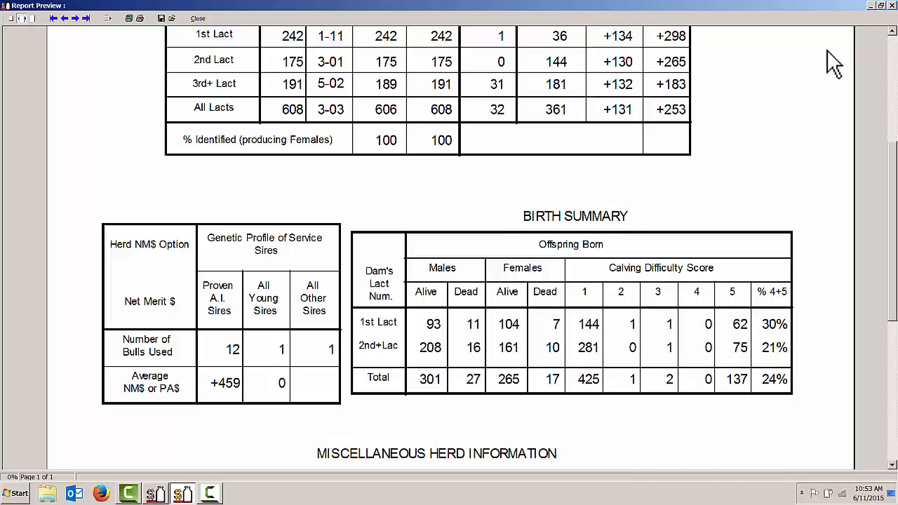
left_click(198, 19)
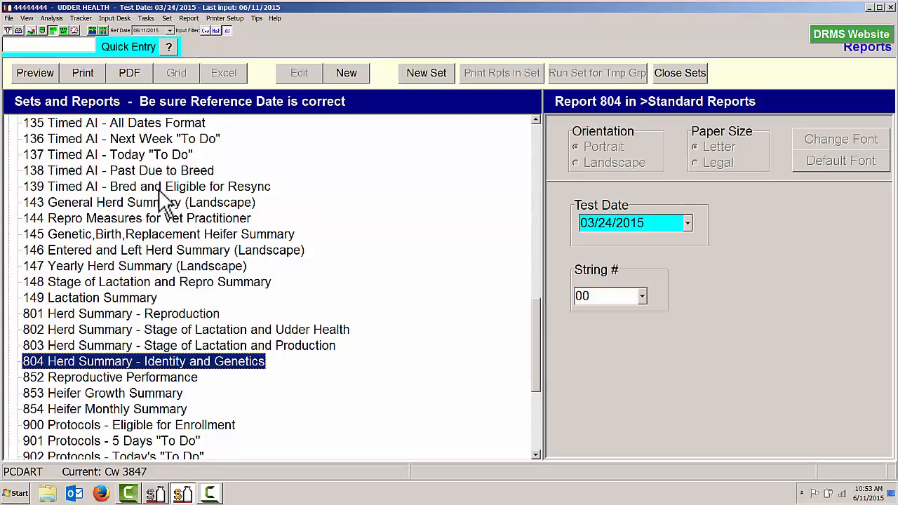
Restrict user report 005 PRODUCTION - Milking Cows to Tmp Group with minimum 66 and maximum 66
left_click(680, 73)
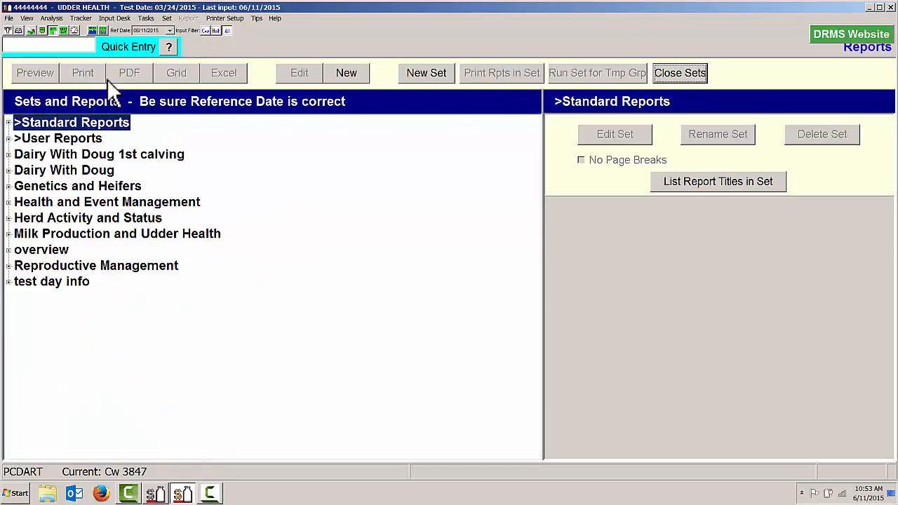
left_click(9, 138)
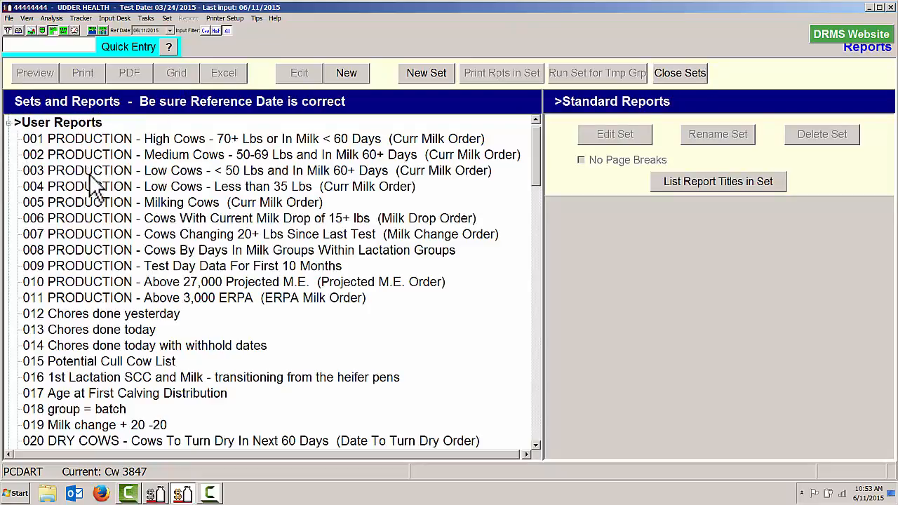
left_click(91, 203)
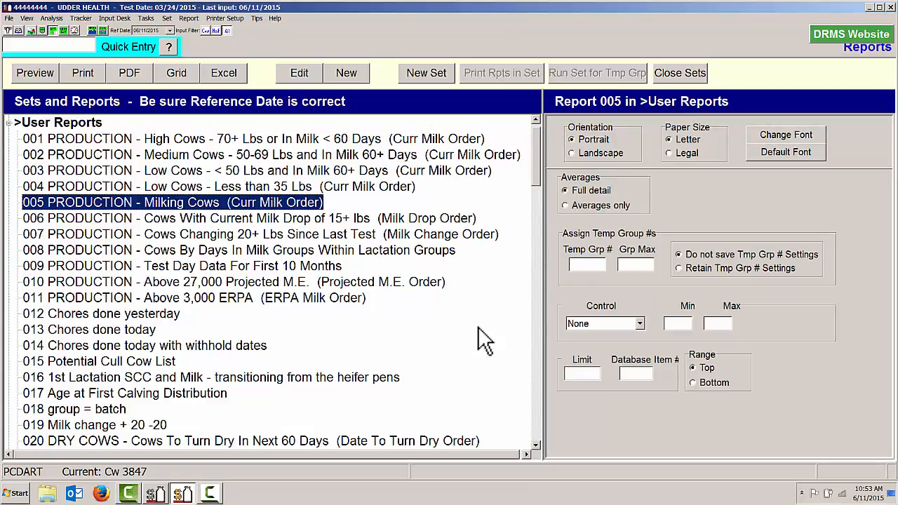
left_click(639, 324)
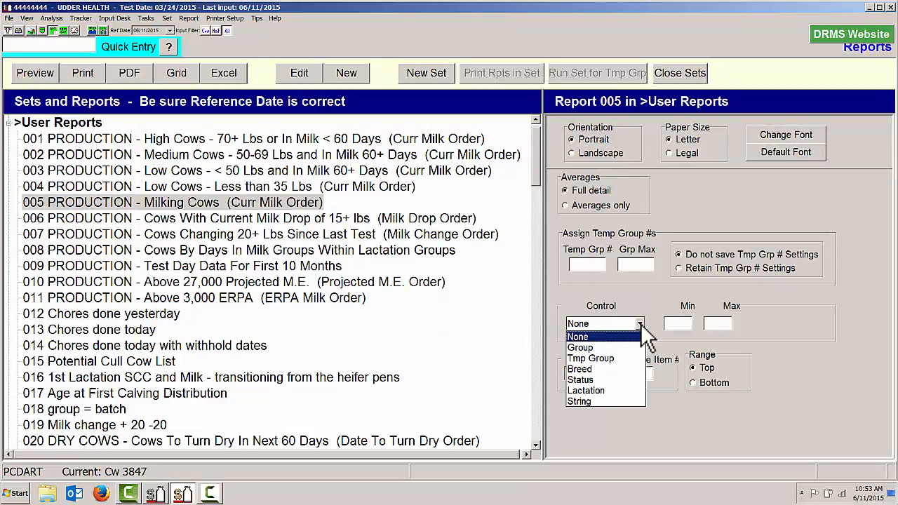
left_click(613, 359)
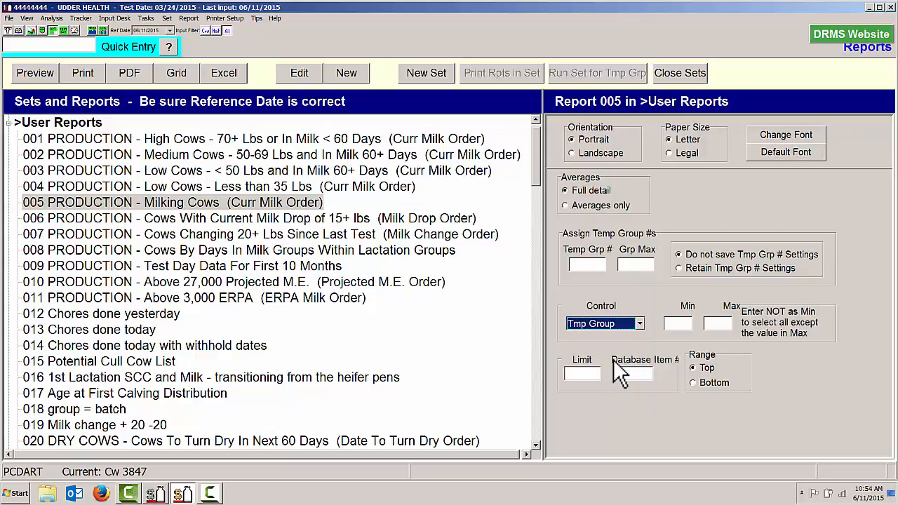
left_click(675, 325)
type("66")
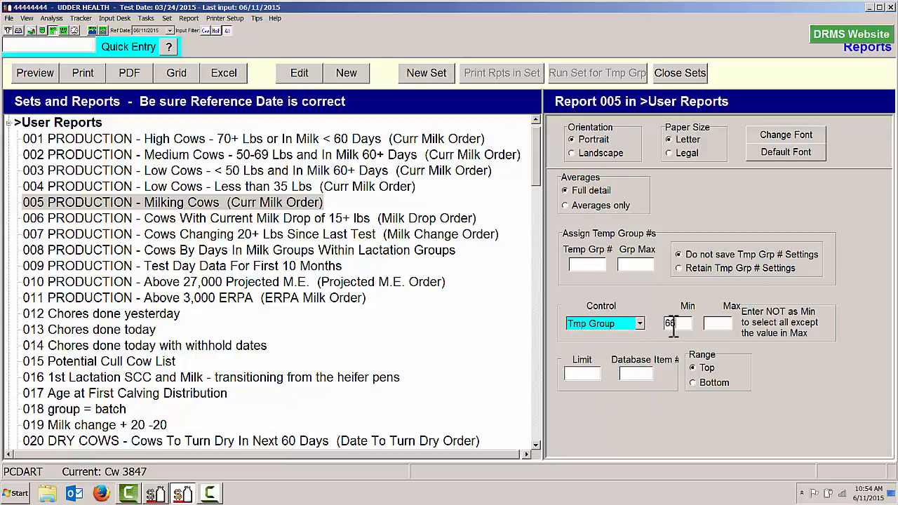
left_click(710, 322)
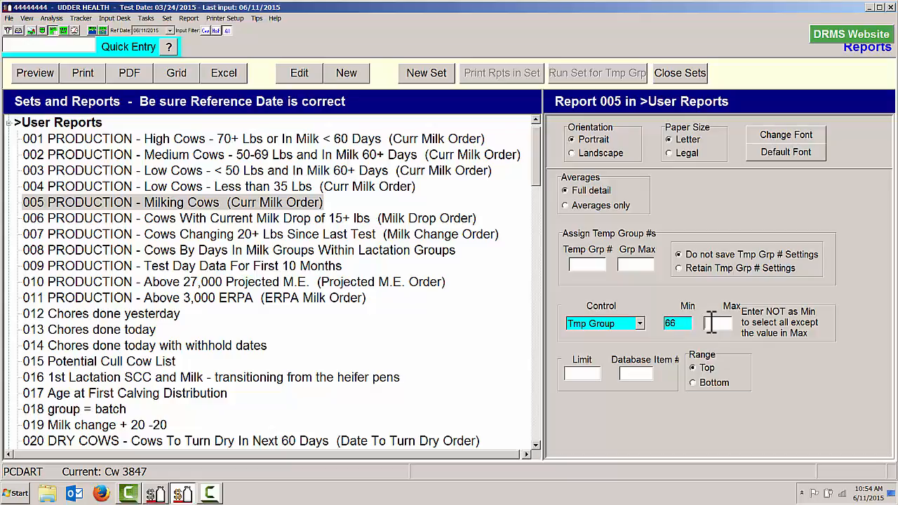
type("66")
Preview the restricted Milking Cows report and review the milk and SCC figures of the listed cows
left_click(29, 78)
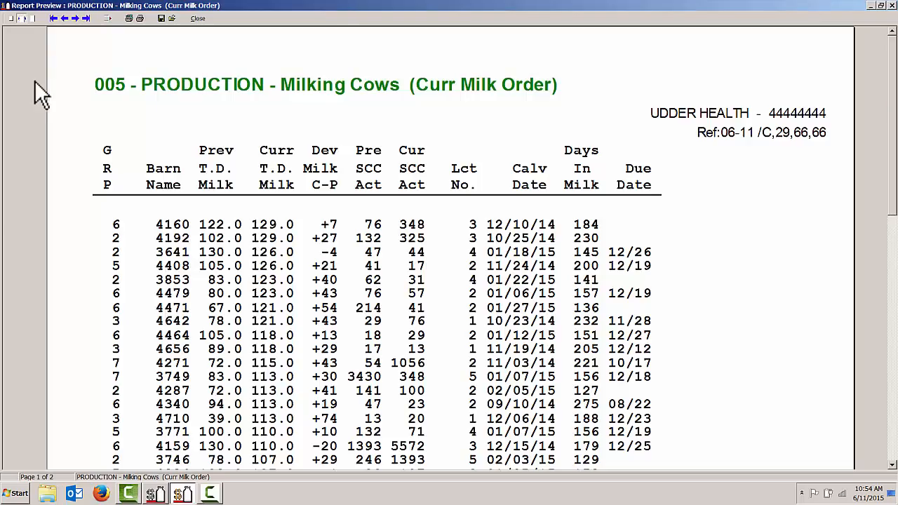
scroll(98, 124, "down", 1)
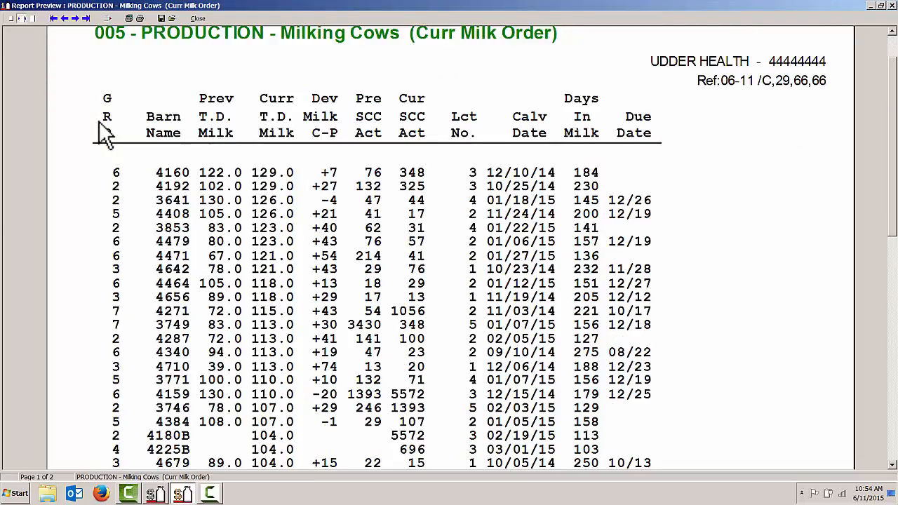
scroll(99, 121, "down", 5)
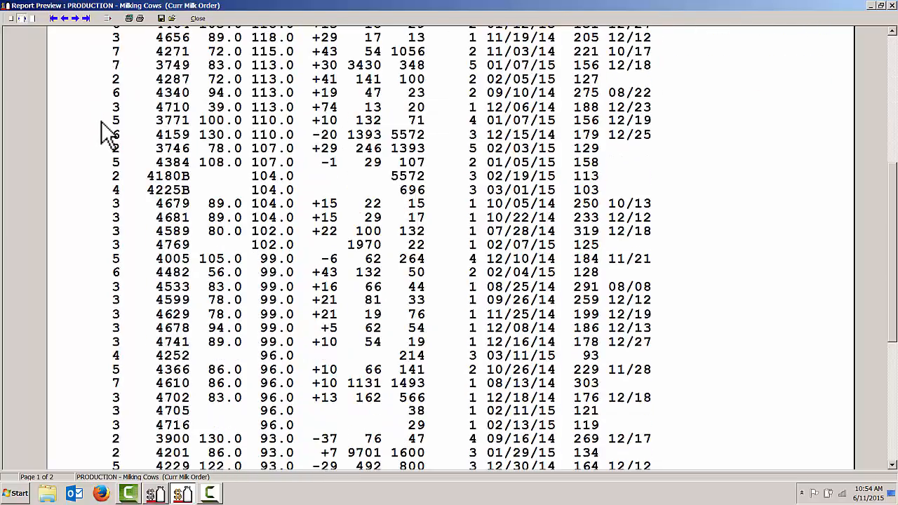
scroll(99, 121, "down", 5)
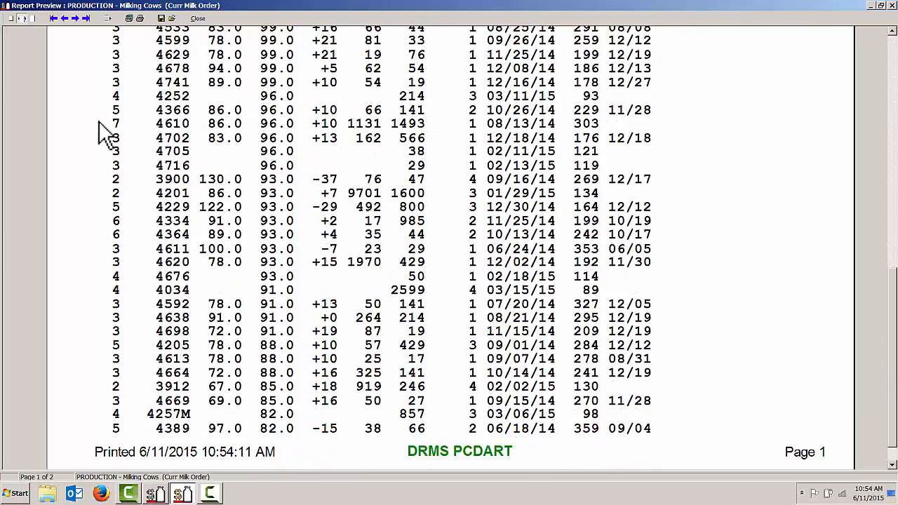
left_click(197, 18)
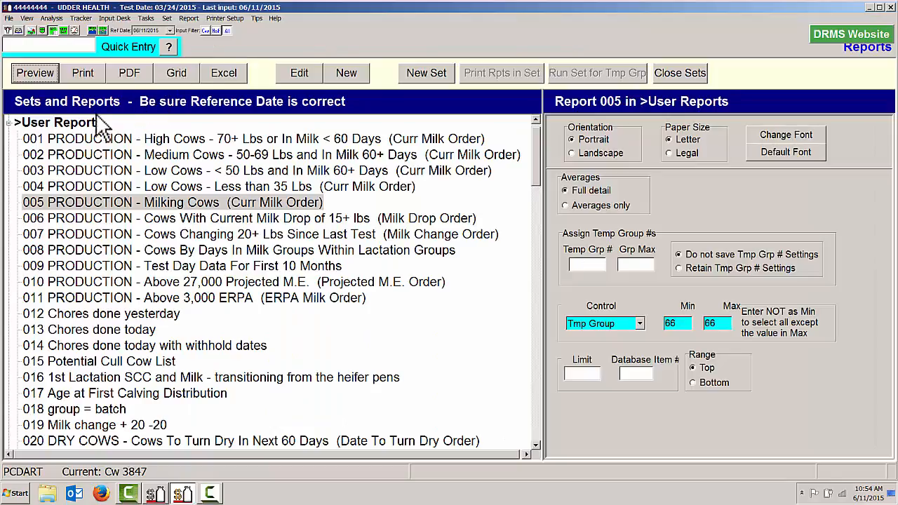
Preview user report 075 Calving Ease again
left_click(60, 254)
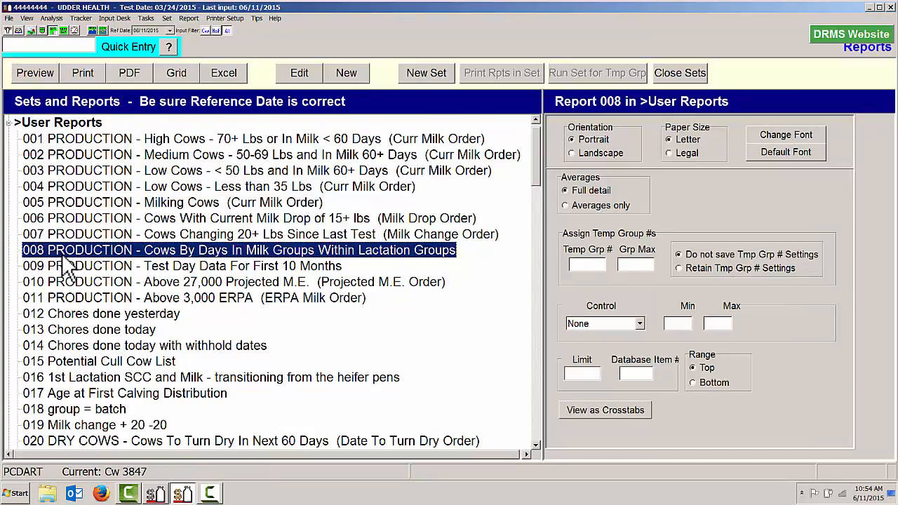
scroll(63, 260, "down", 15)
scroll(63, 265, "down", 4)
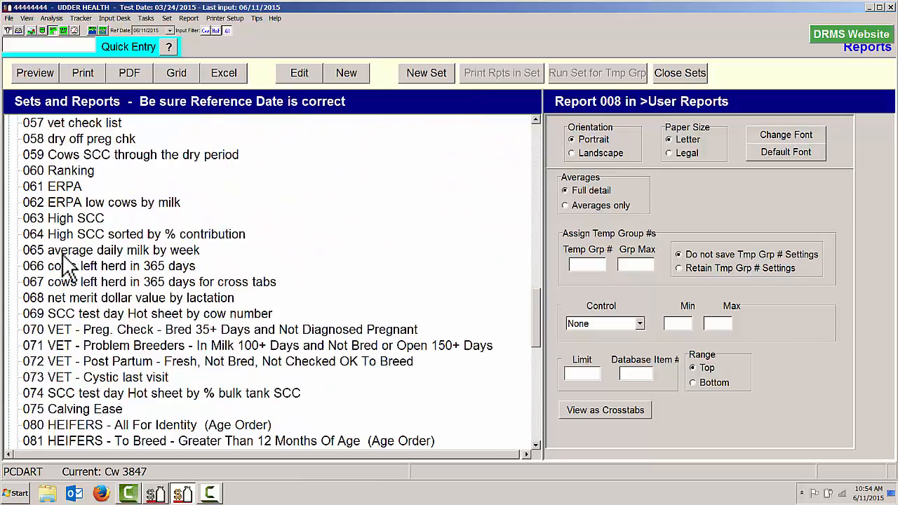
left_click(79, 409)
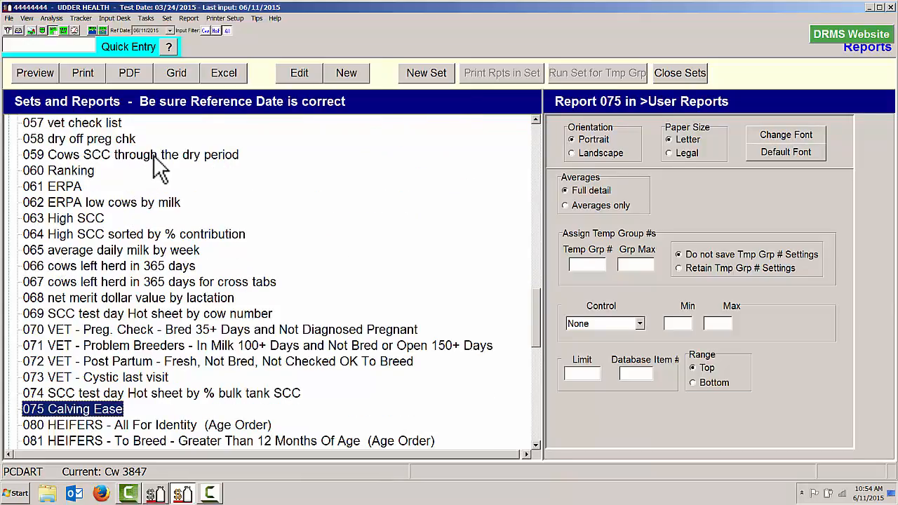
left_click(36, 74)
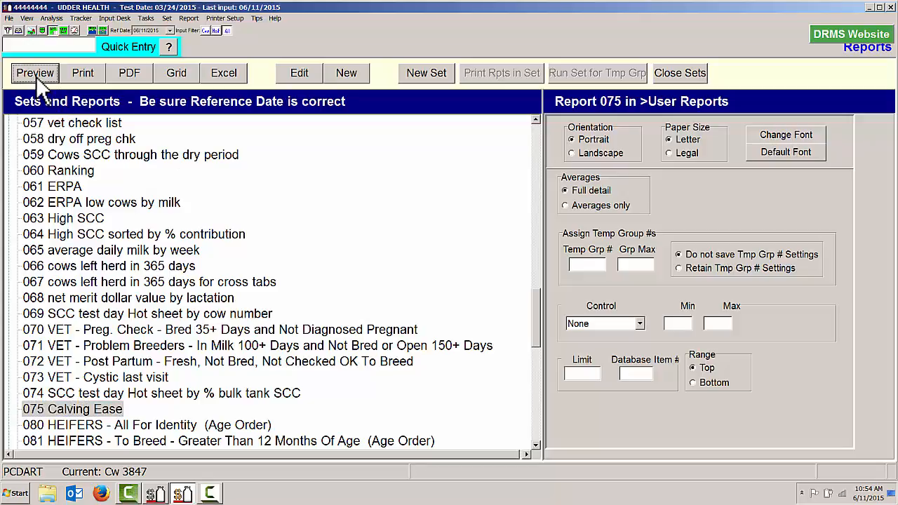
Examine the calving dates, calf sex and disposition, birth difficulty and reproductive code columns across all three pages of the Calving Ease report
scroll(625, 319, "down", 12)
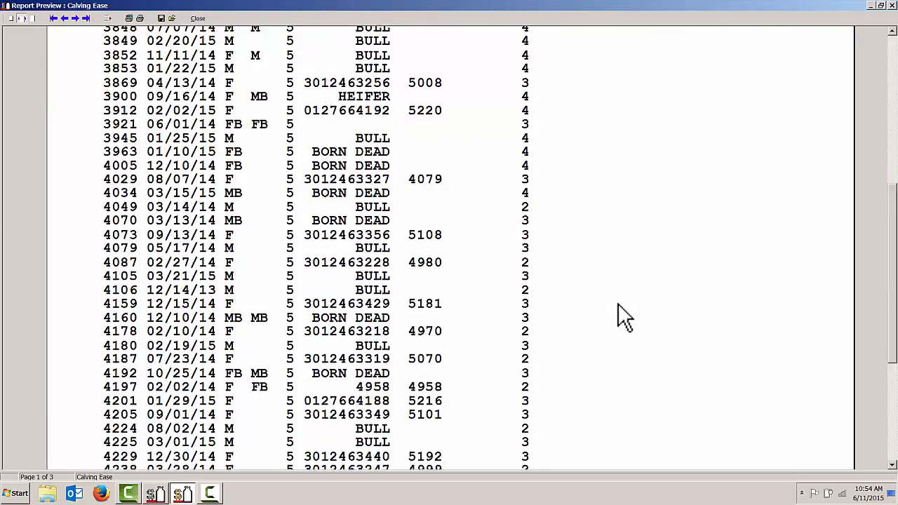
scroll(622, 319, "up", 6)
scroll(615, 305, "up", 6)
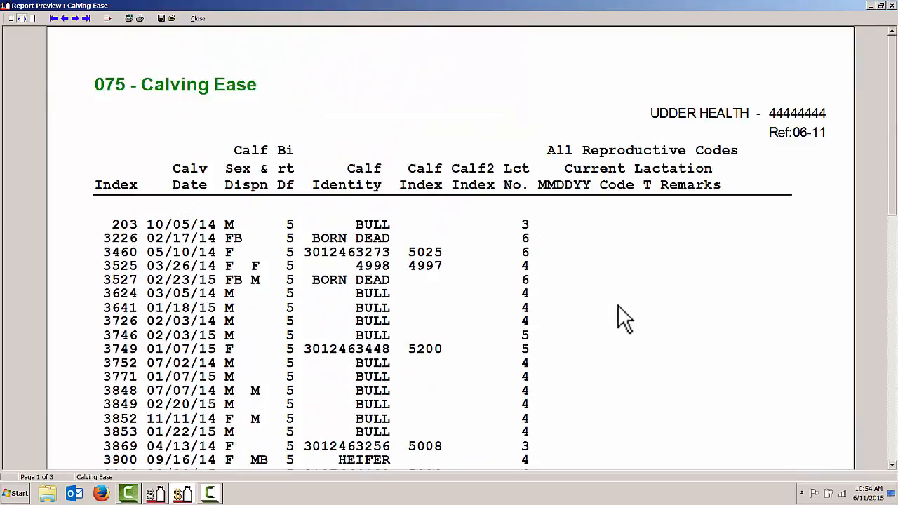
scroll(617, 246, "down", 7)
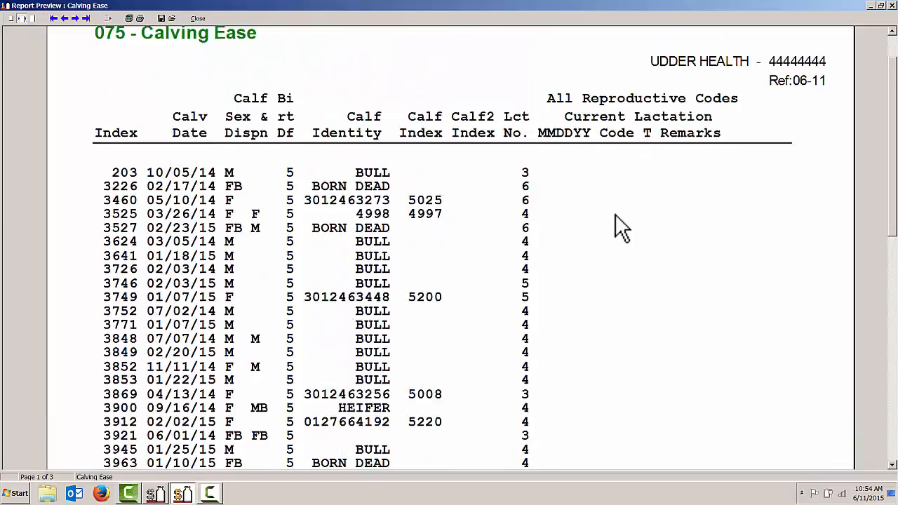
left_click(76, 19)
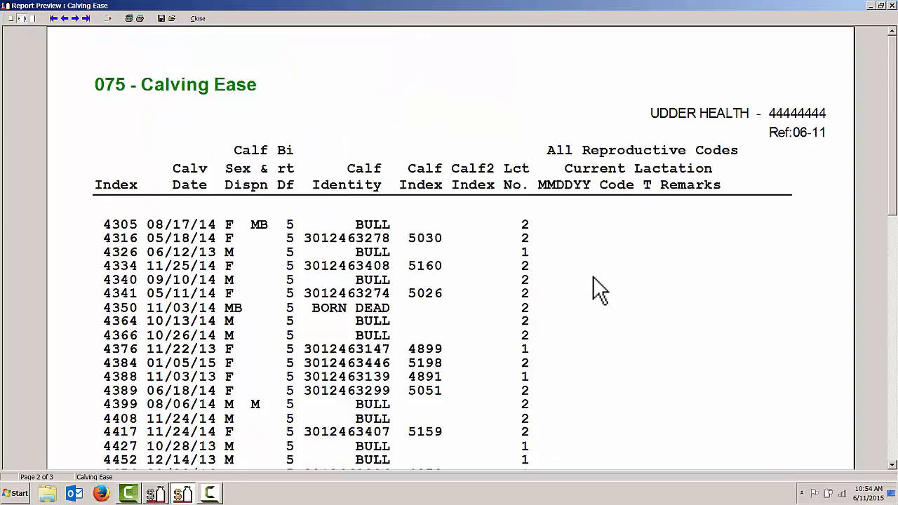
scroll(593, 277, "down", 7)
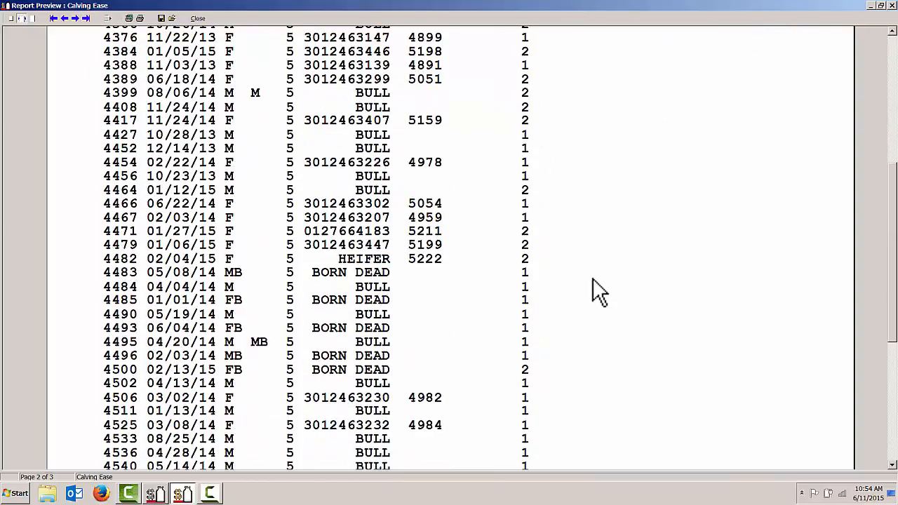
left_click(76, 19)
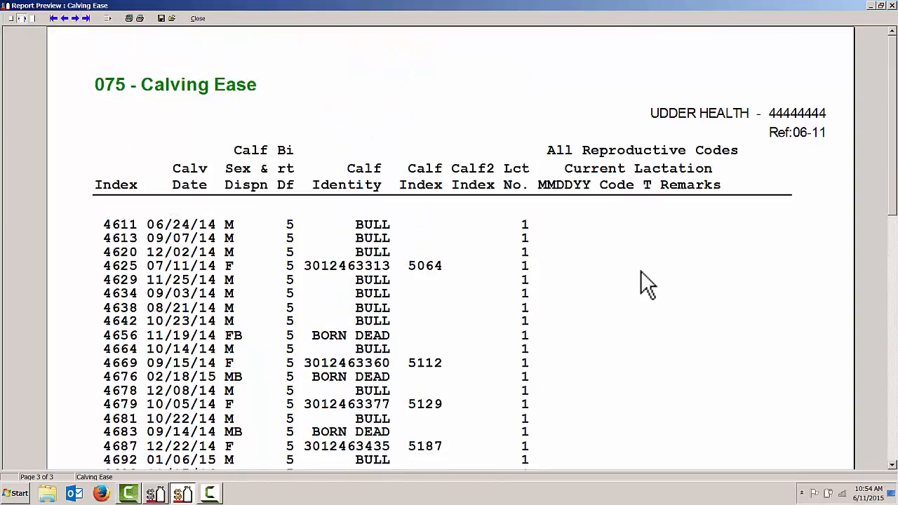